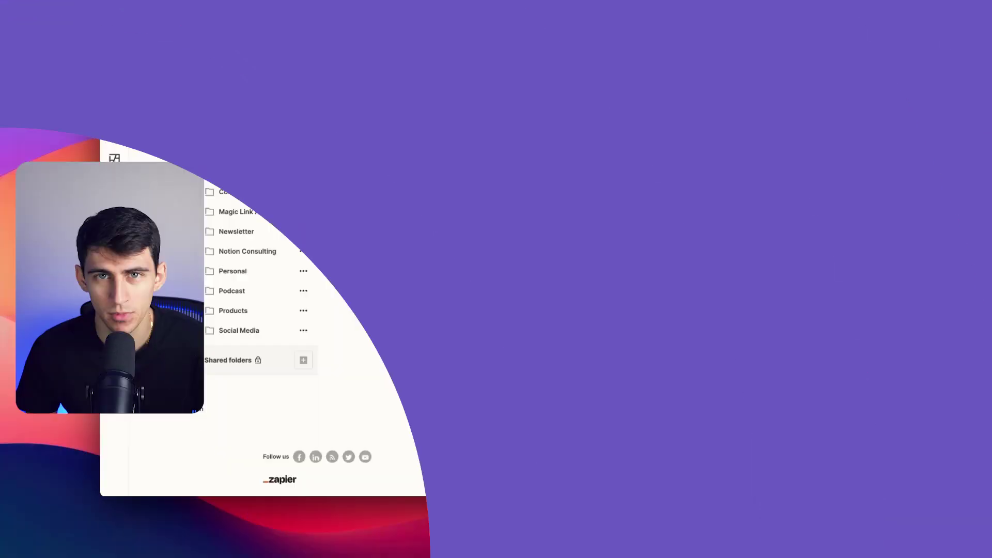
- Scroll back to the top of the Home folder's list of three switched-off Zaps
scroll(500, 287, up, 4)
- Create a new, untitled Zap from the Create menu
scroll(517, 243, down, 4)
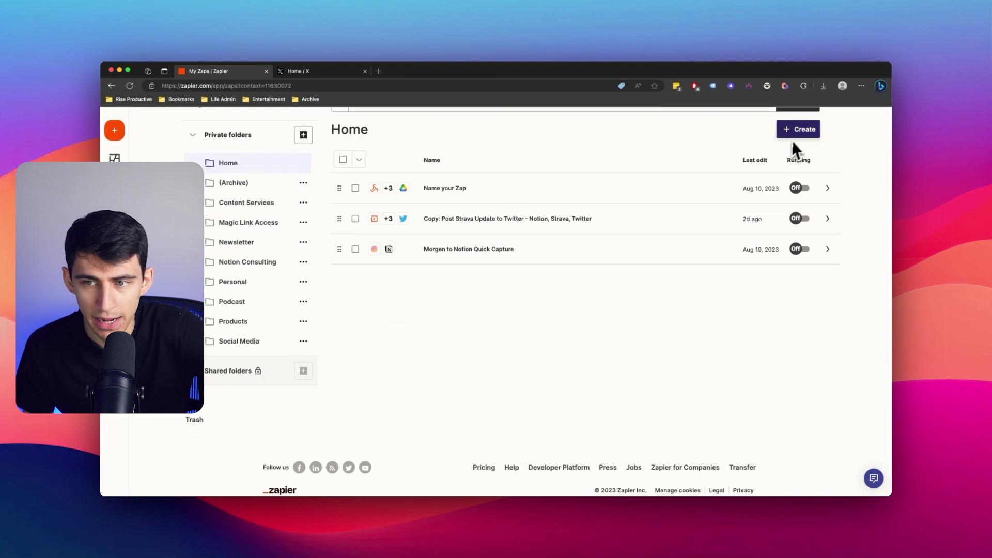
click(793, 128)
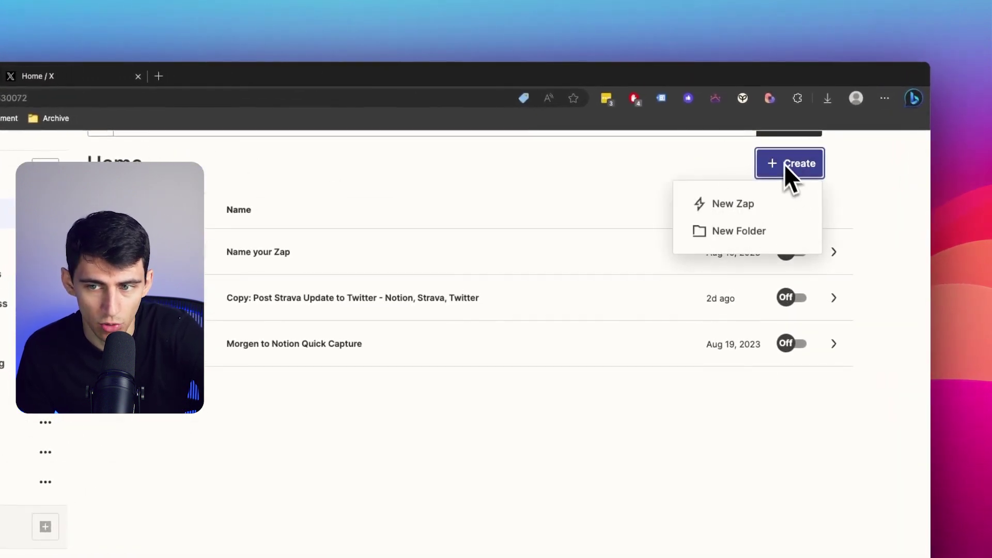
click(754, 213)
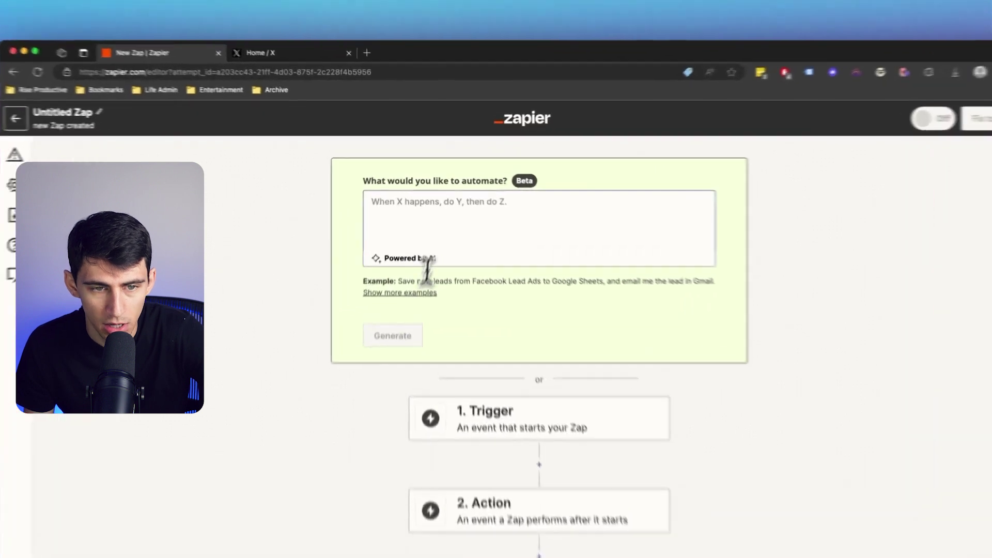
- Describe the automation to the AI: Tally lead form submission creates a Notion database item and sends a private message
click(425, 225)
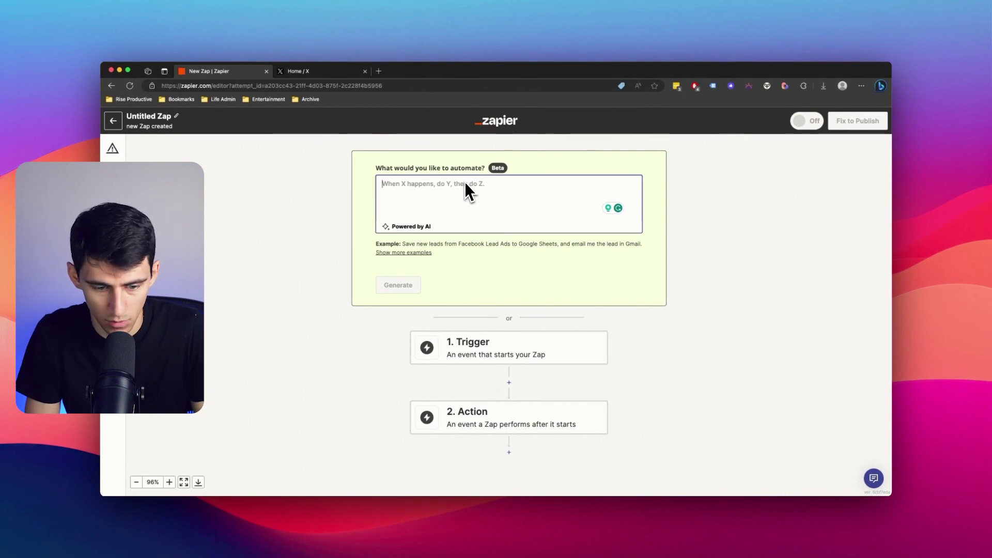
text(when a new )
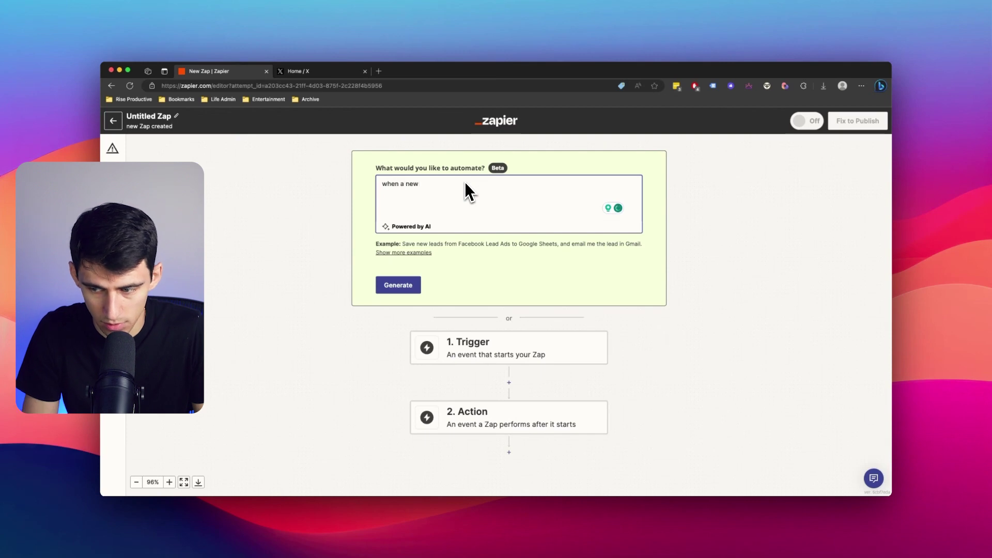
text(lead form)
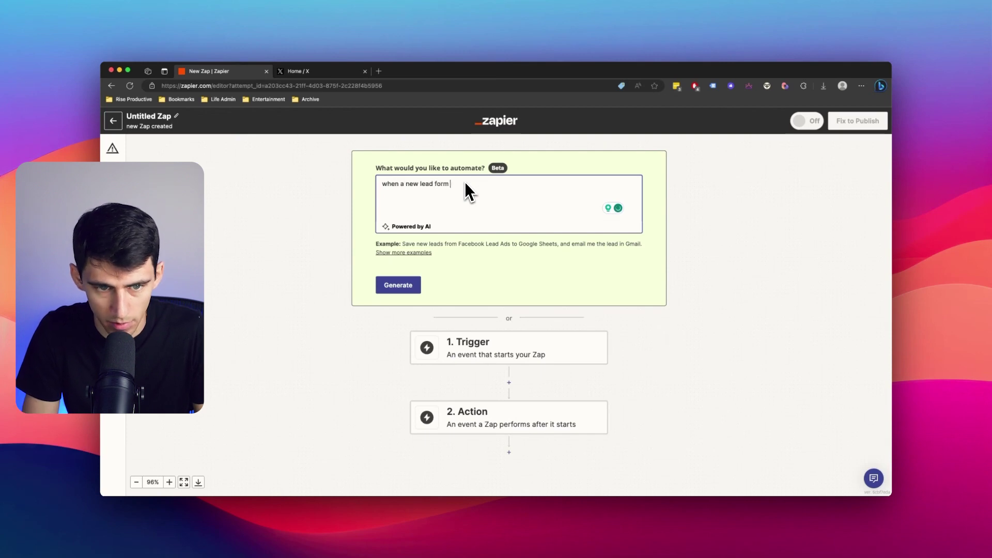
text( is submitted in tal)
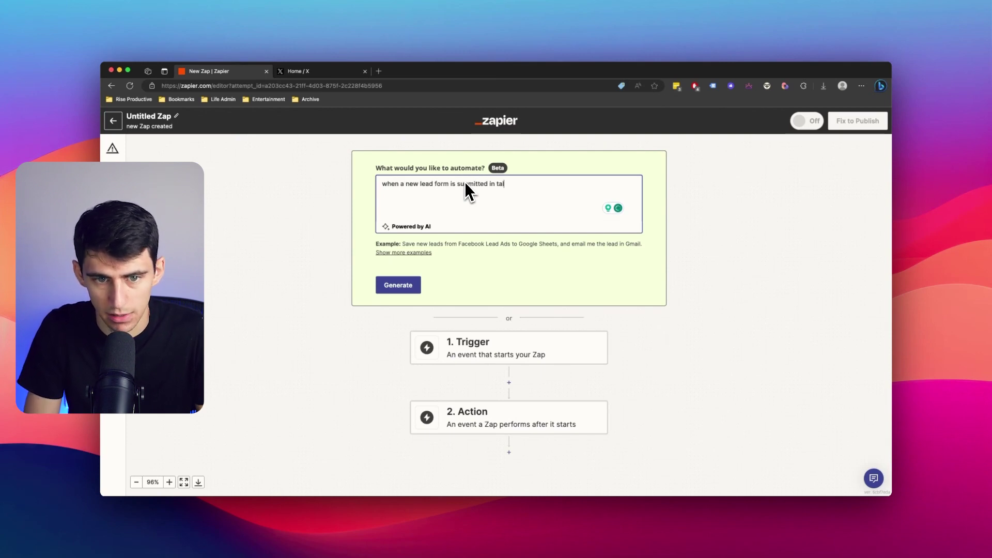
text(ly, create a no)
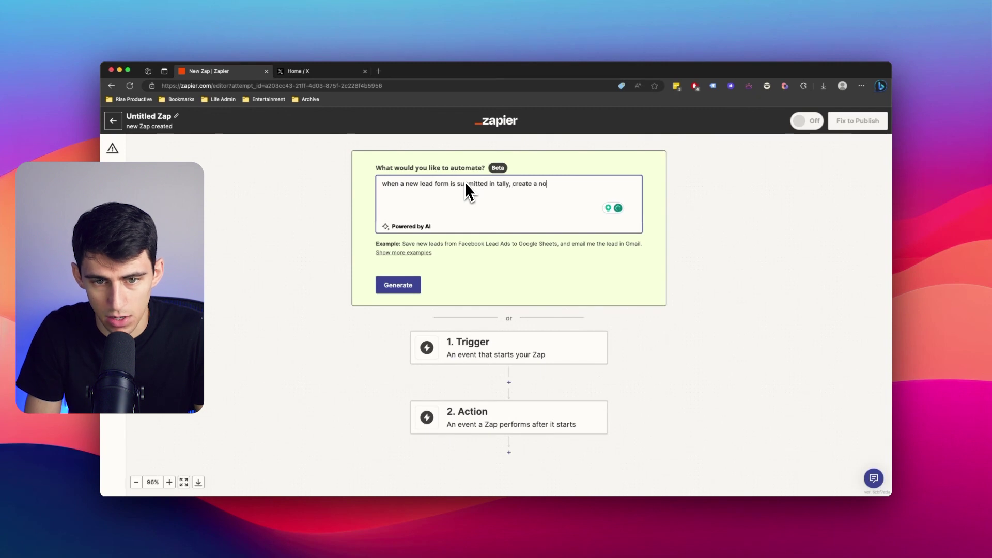
text(tion database it)
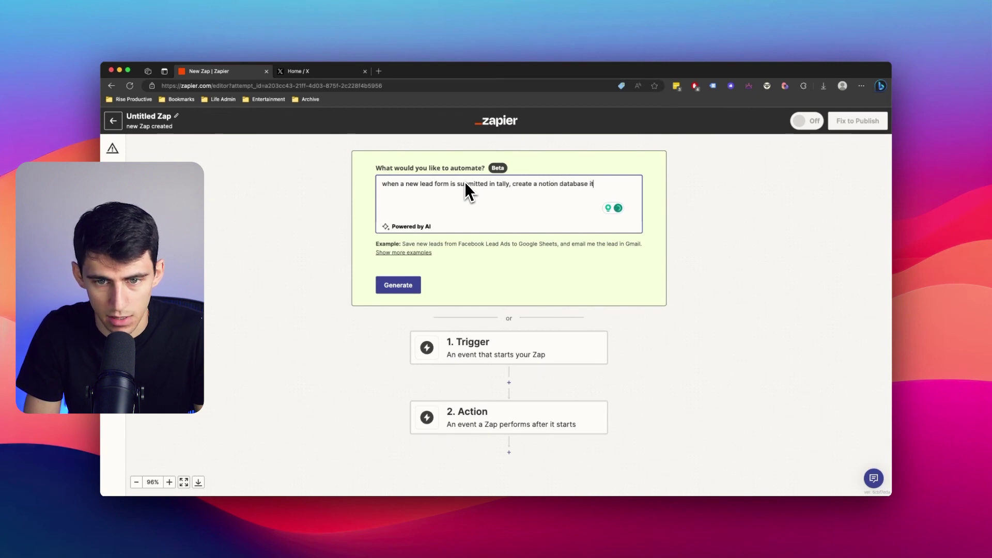
text(em and send a mesa)
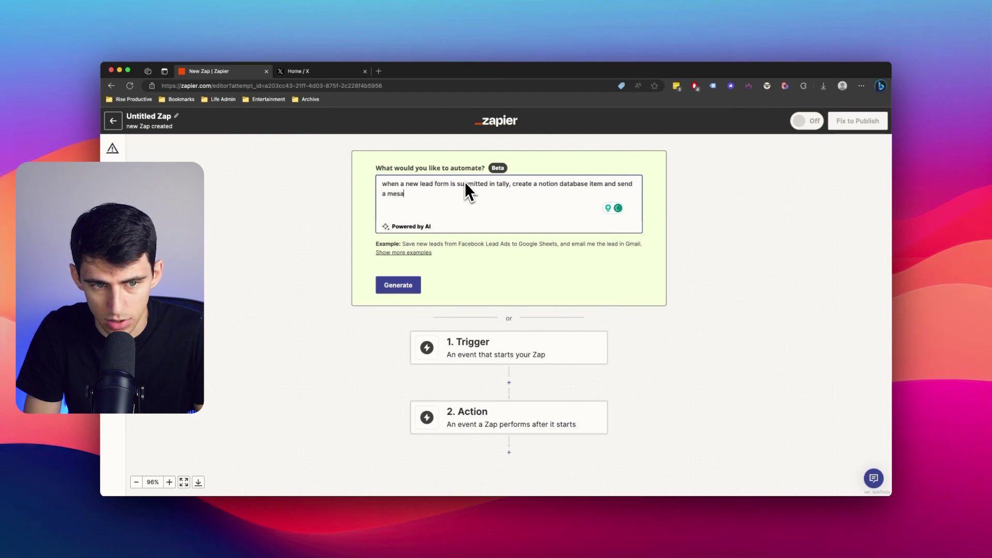
key(BackSpace)
text(sage to a private slack channel)
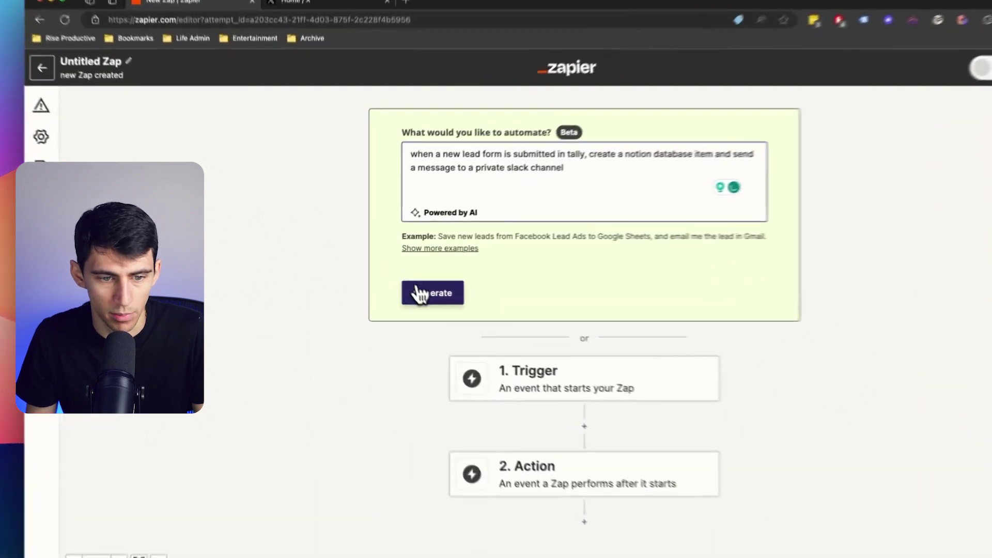
- Generate the Zap from the description and open it in the editor
click(394, 285)
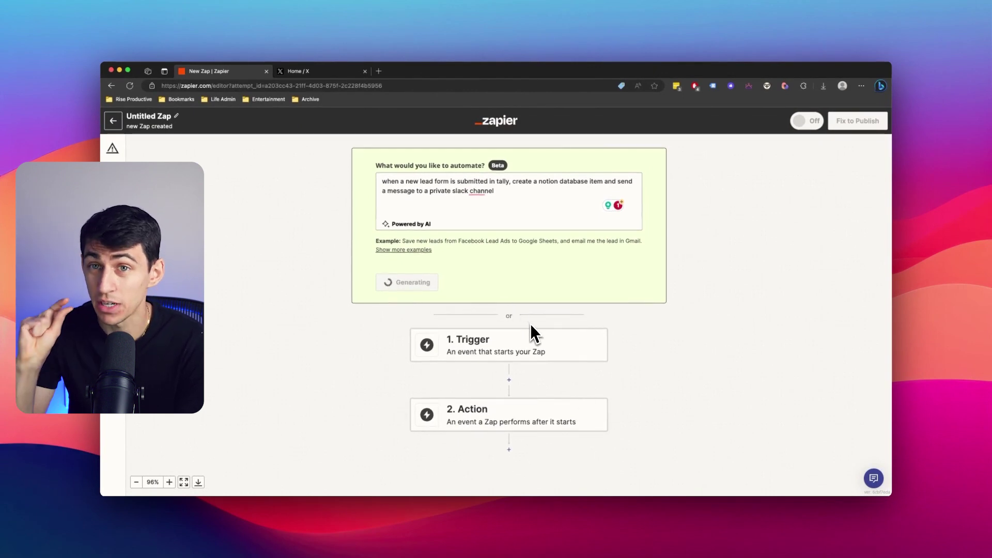
scroll(524, 321, down, 1)
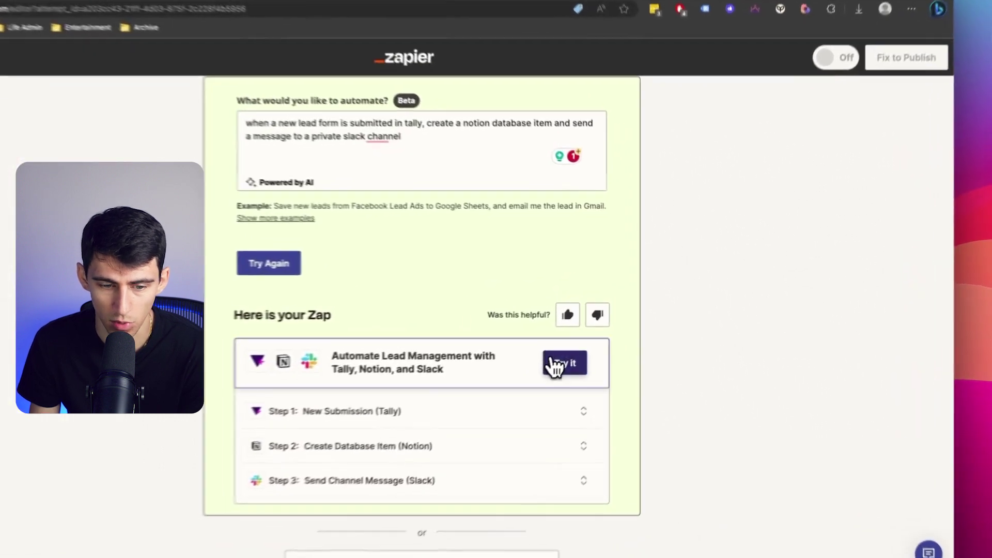
click(555, 365)
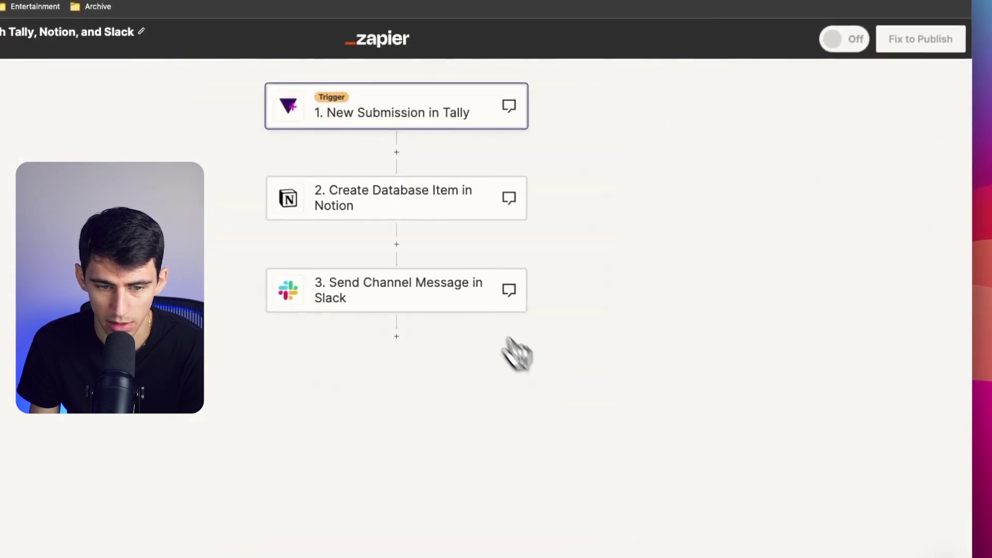
- Connect the Tally account to the trigger step and view its list of forms
click(414, 238)
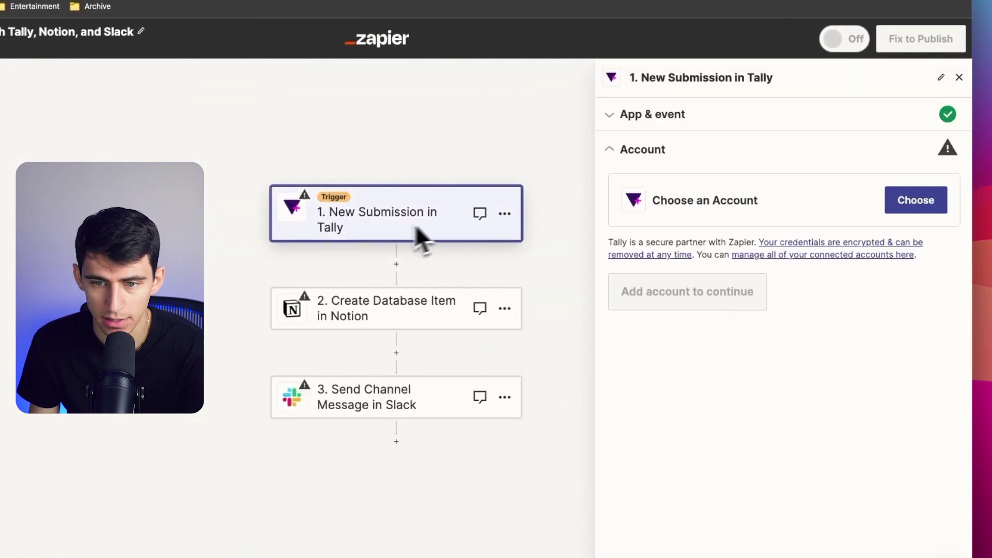
click(873, 218)
click(859, 233)
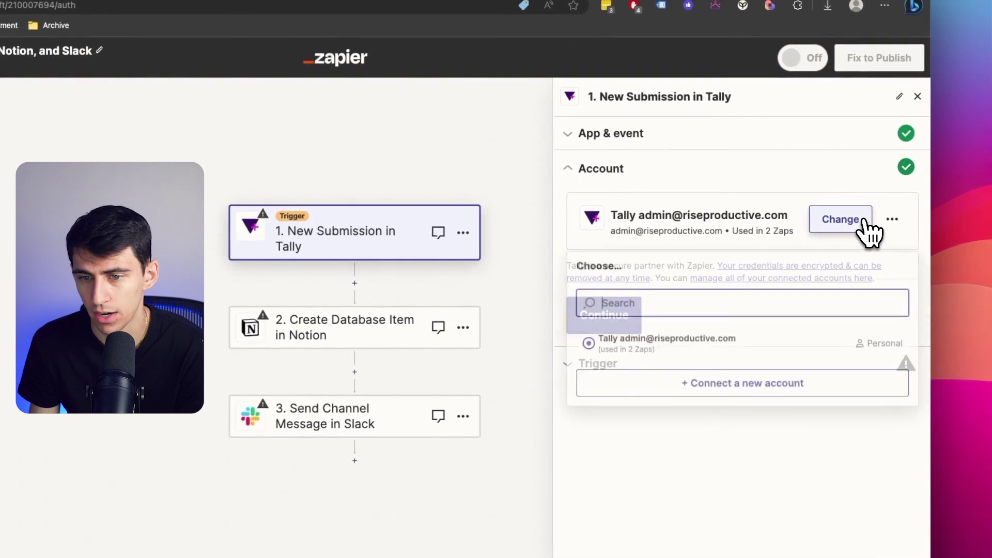
click(646, 342)
click(603, 331)
click(627, 266)
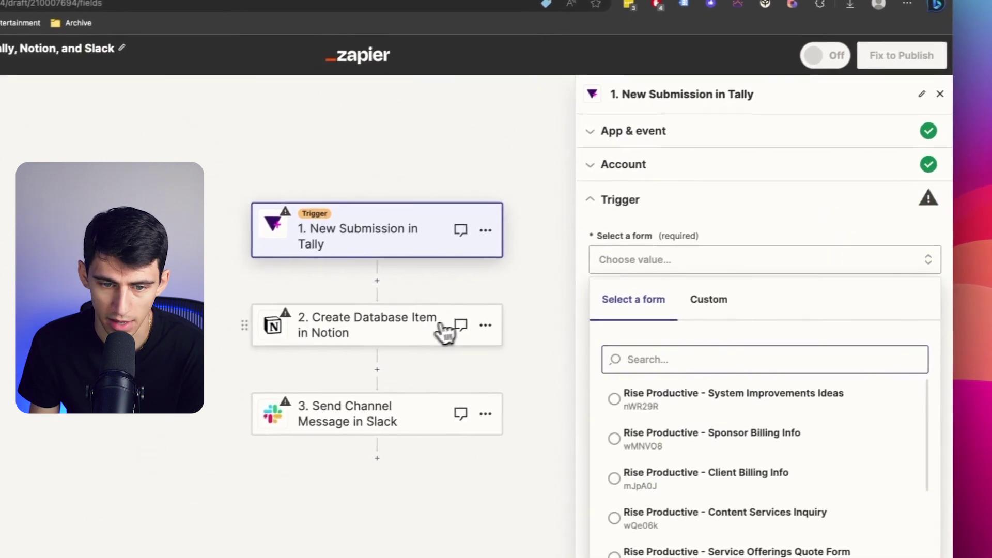
- Review the Notion account options and the Slack step of the generated Zap
click(444, 328)
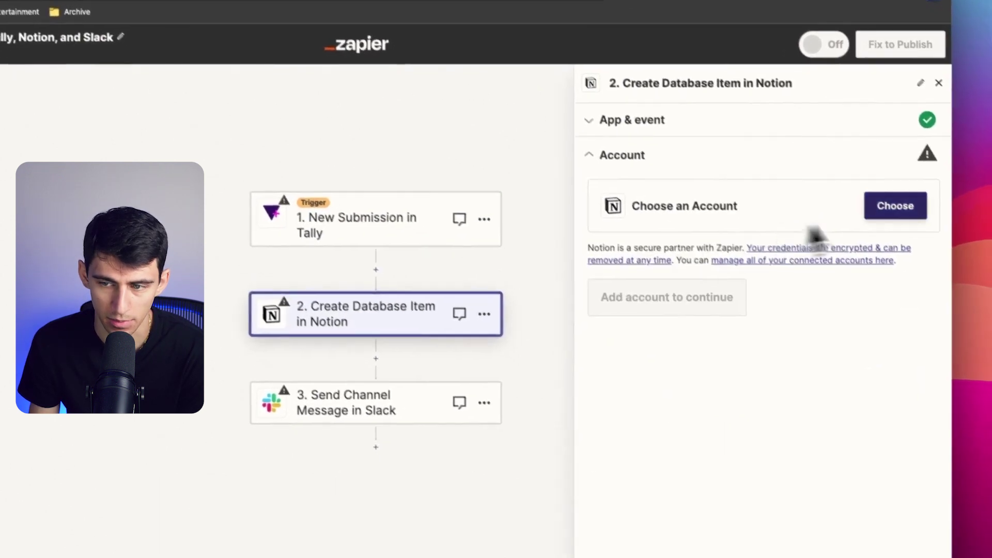
click(868, 186)
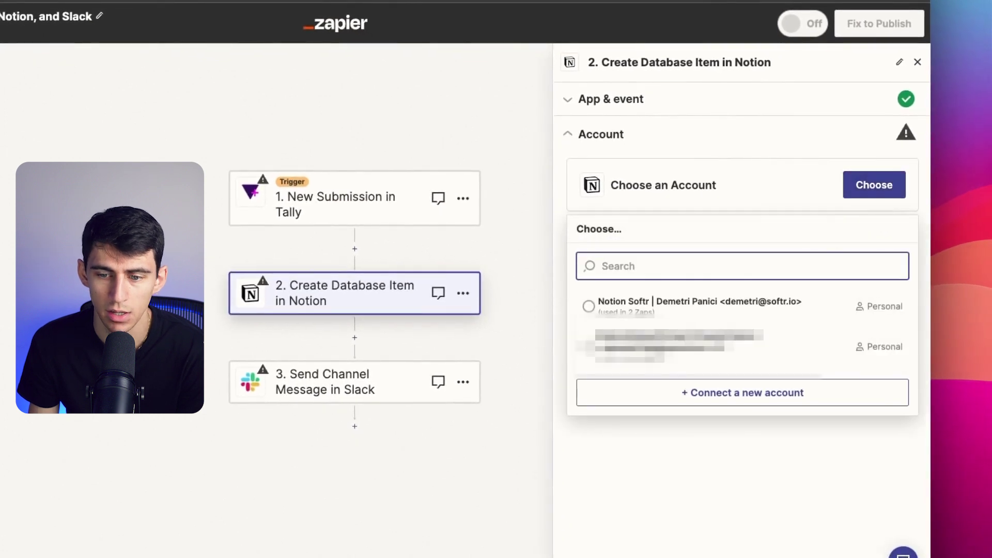
click(378, 397)
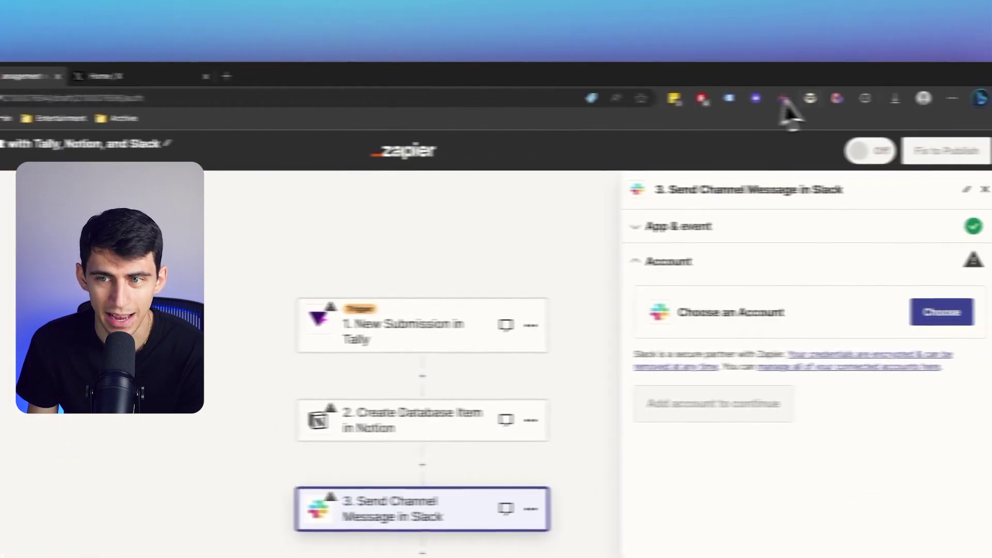
click(837, 99)
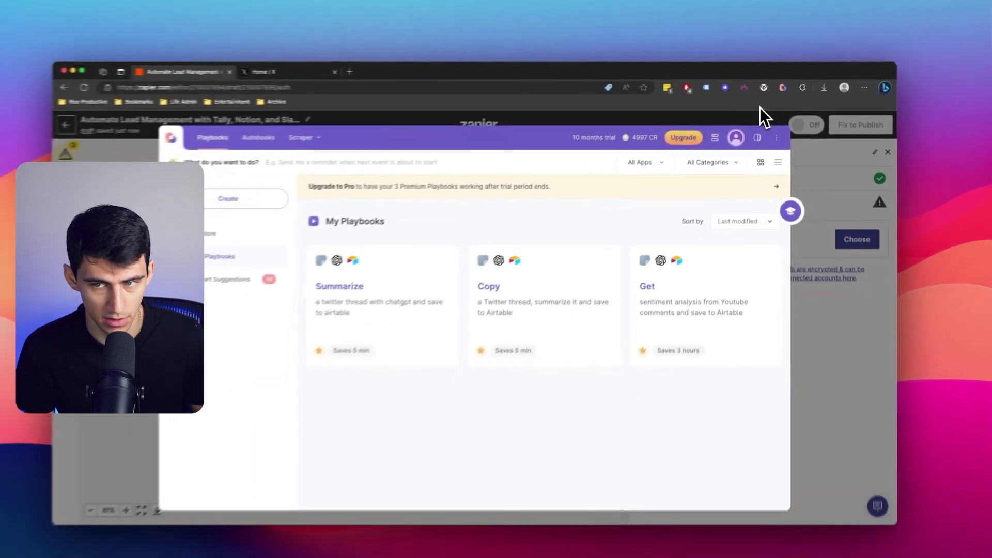
- Open Bardeen with Alt+B, scroll through the Explore playbook catalogue, and start a search
key(alt+b)
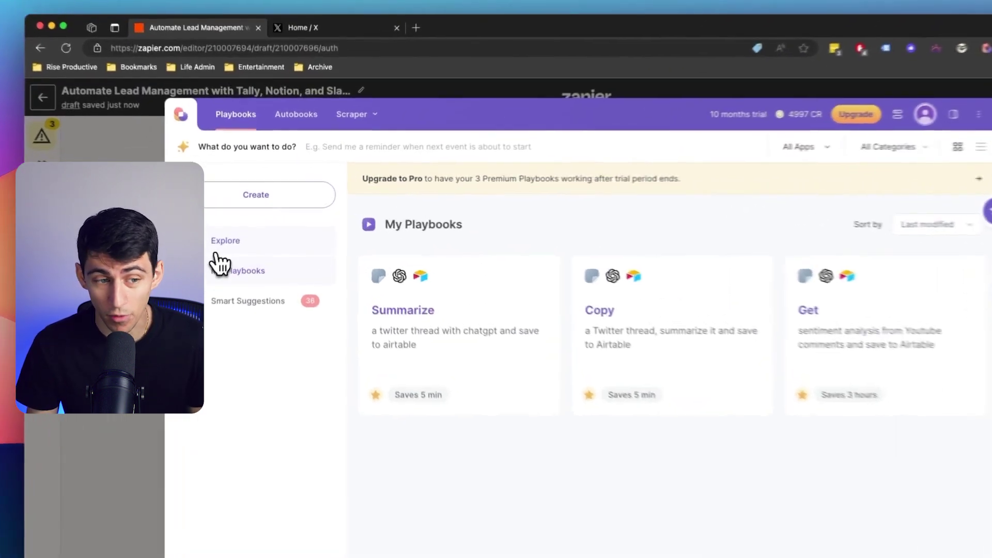
click(235, 223)
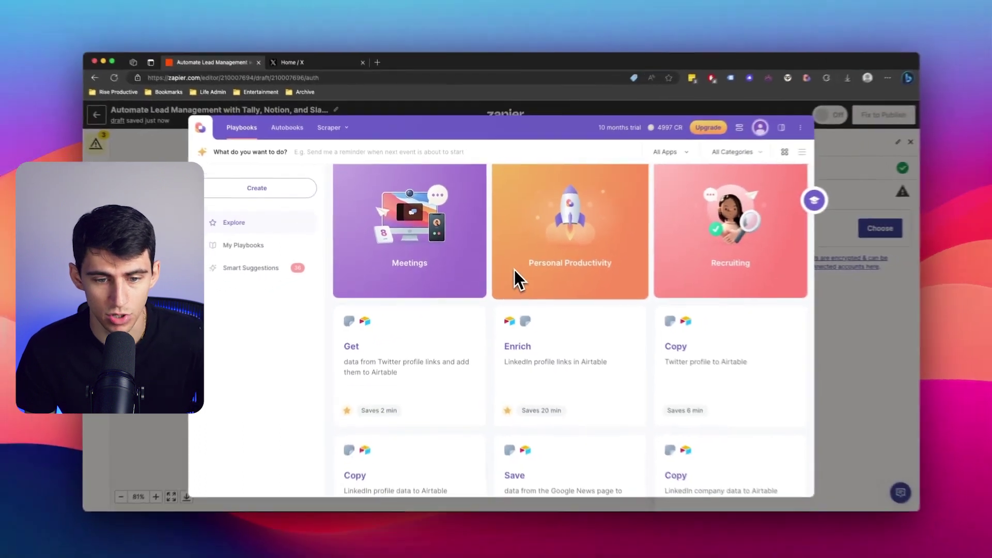
scroll(564, 291, down, 2)
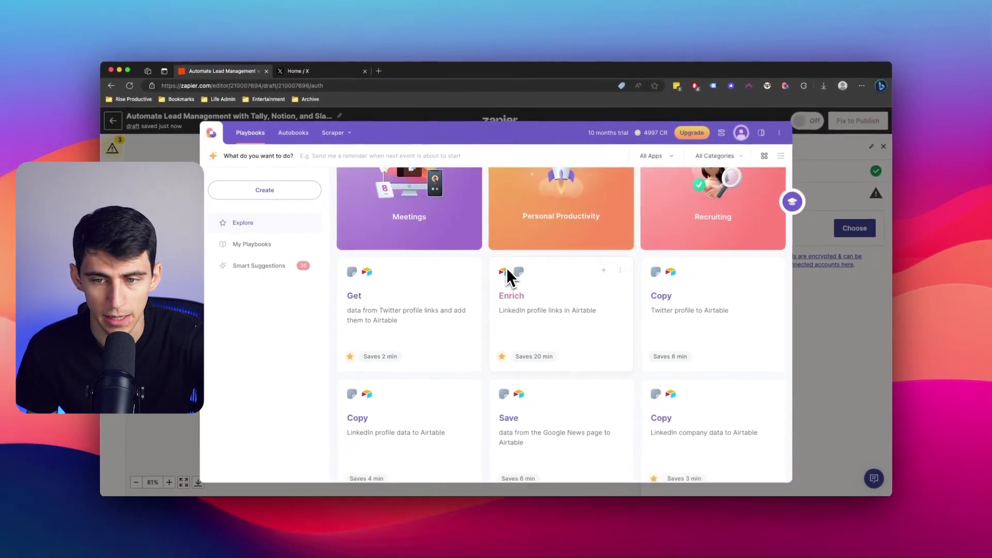
scroll(507, 269, down, 6)
scroll(600, 302, up, 4)
scroll(596, 310, down, 15)
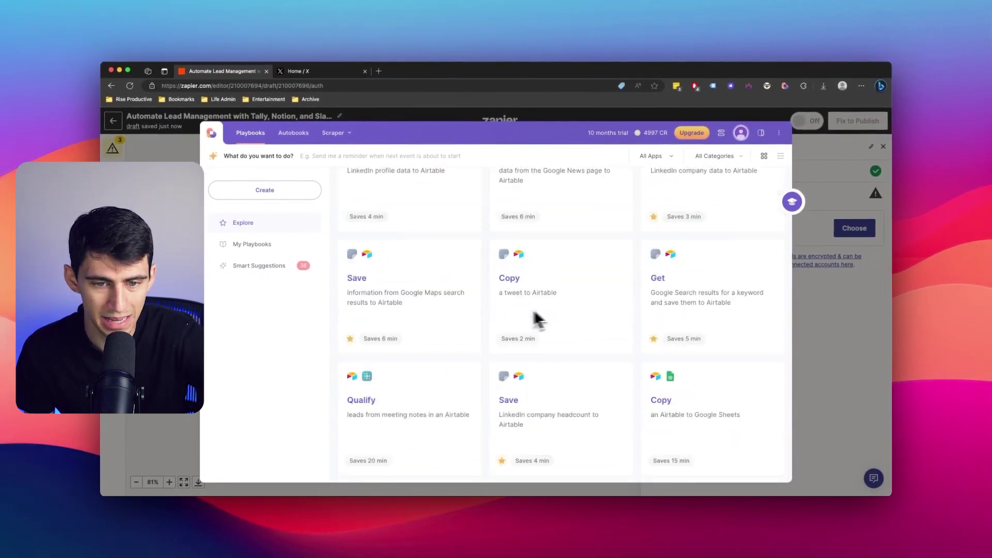
scroll(581, 323, up, 15)
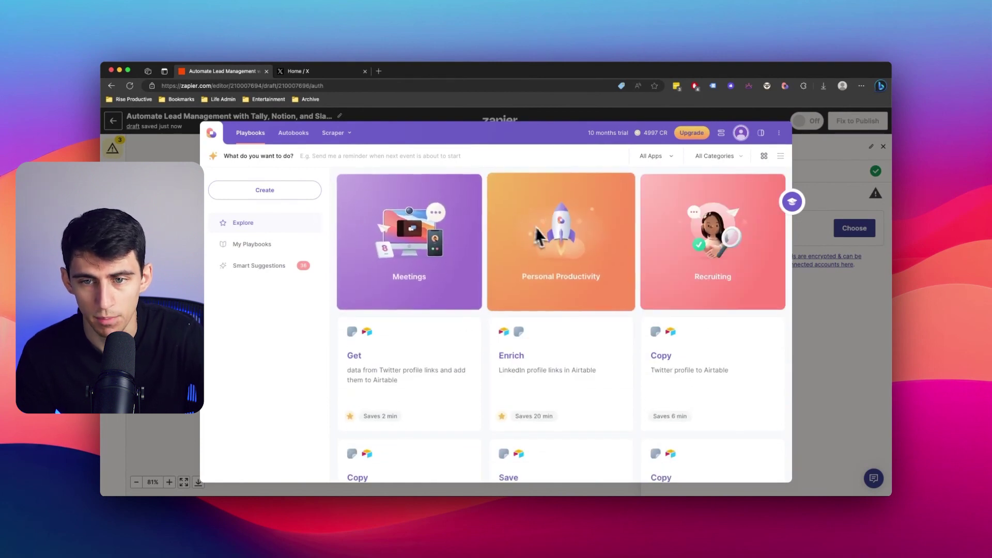
click(338, 155)
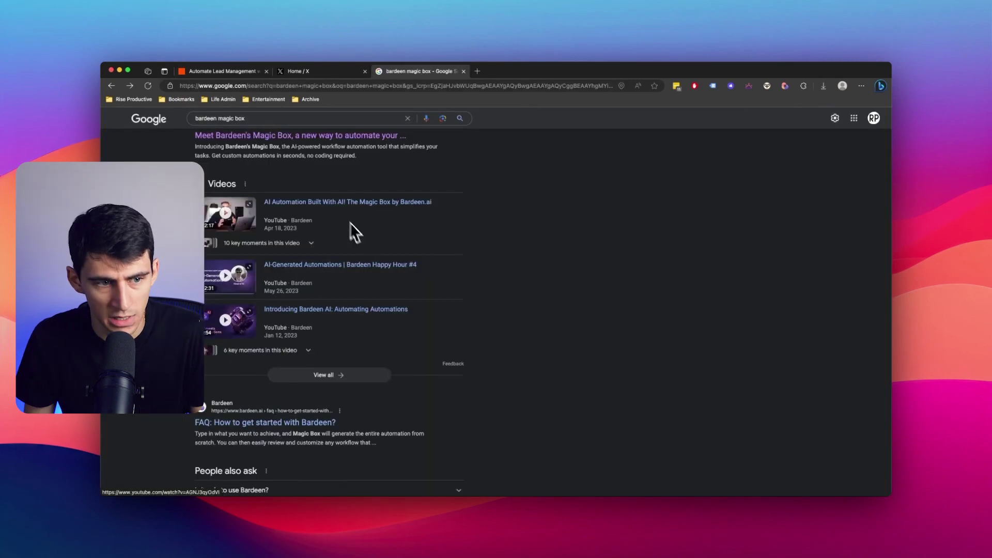
- Watch the Magic Box video with its description expanded, then return to the Automate Lead Management tab
click(402, 229)
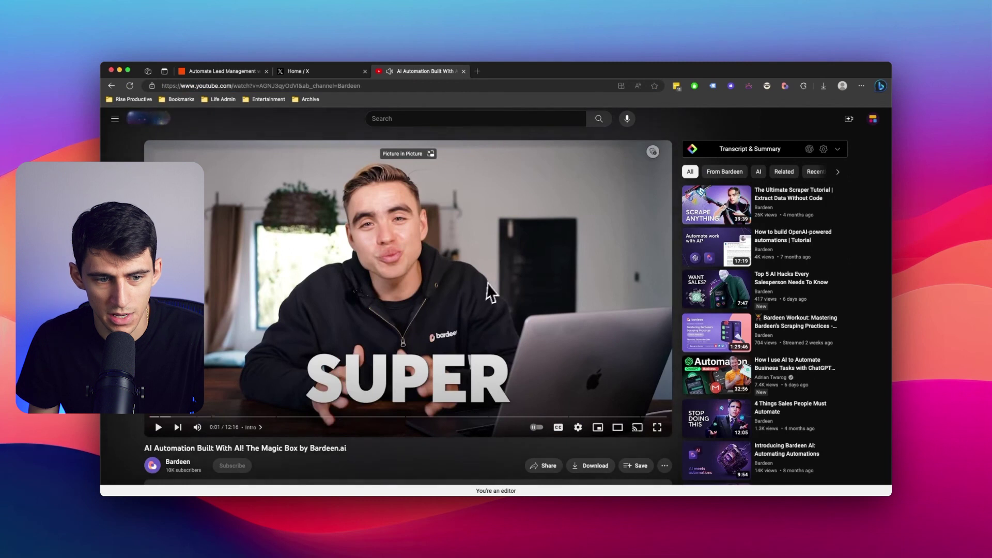
scroll(335, 424, down, 2)
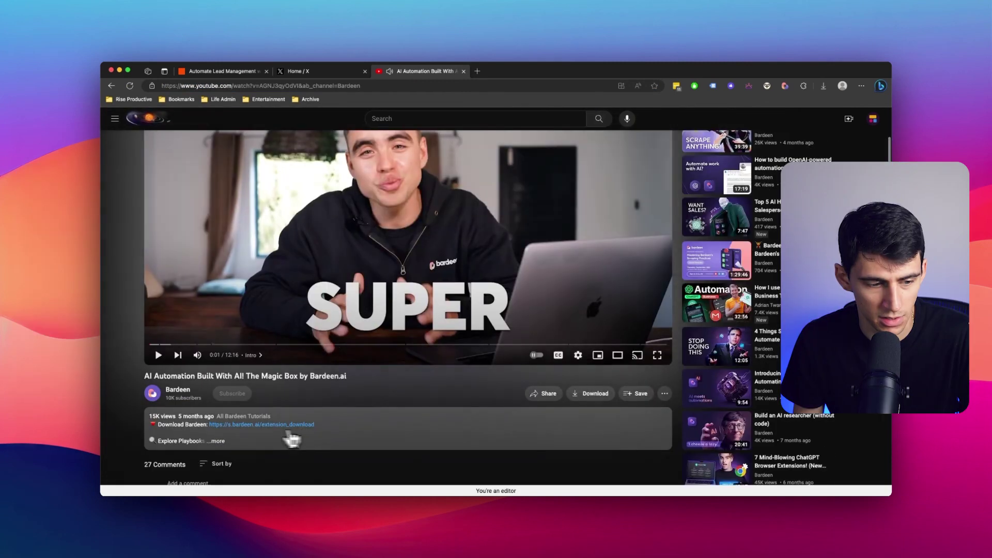
click(208, 429)
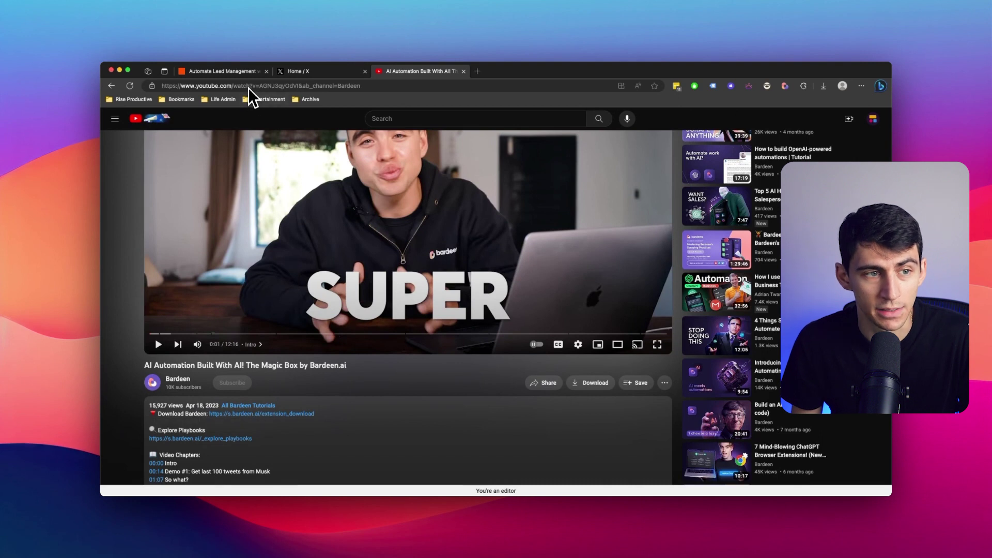
click(223, 71)
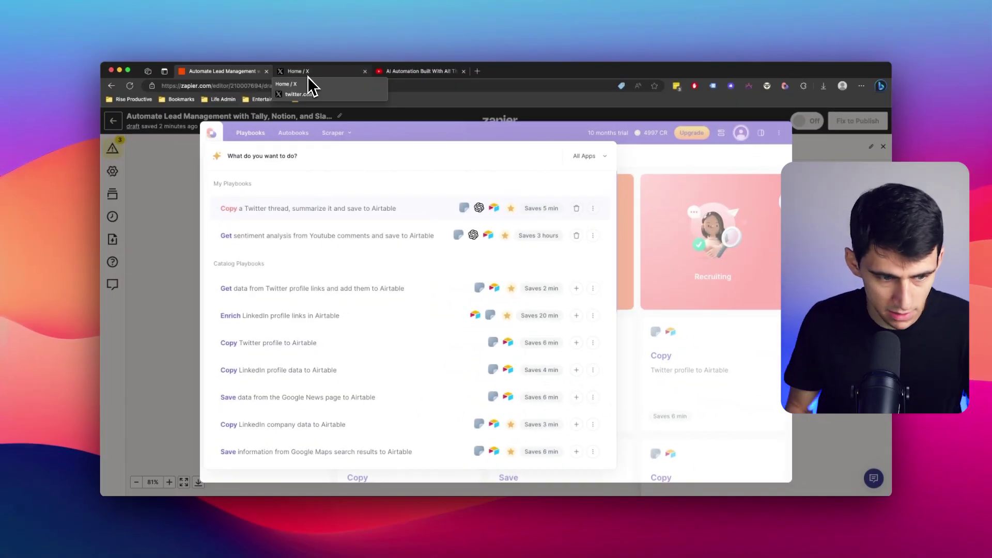
- Ask Magic Box 'when a new new google sheets row is created make a notion page' and authorise Google Sheets and Notion
text(when a new new )
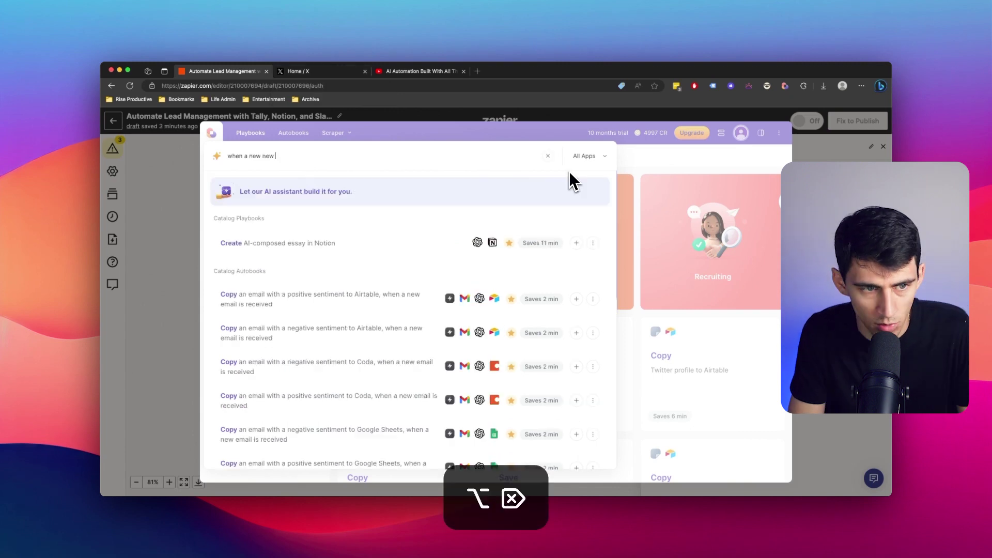
text(google sheets row is)
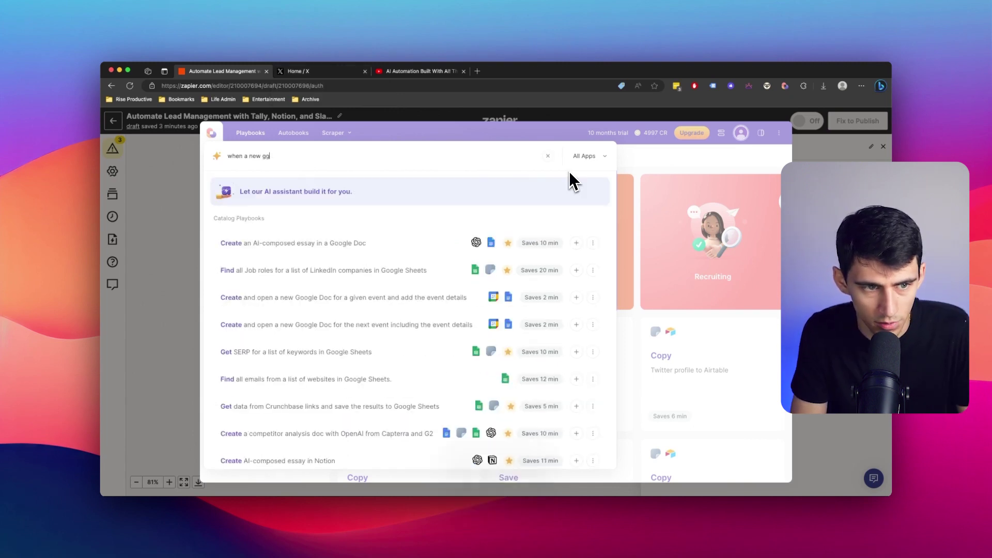
text( created make)
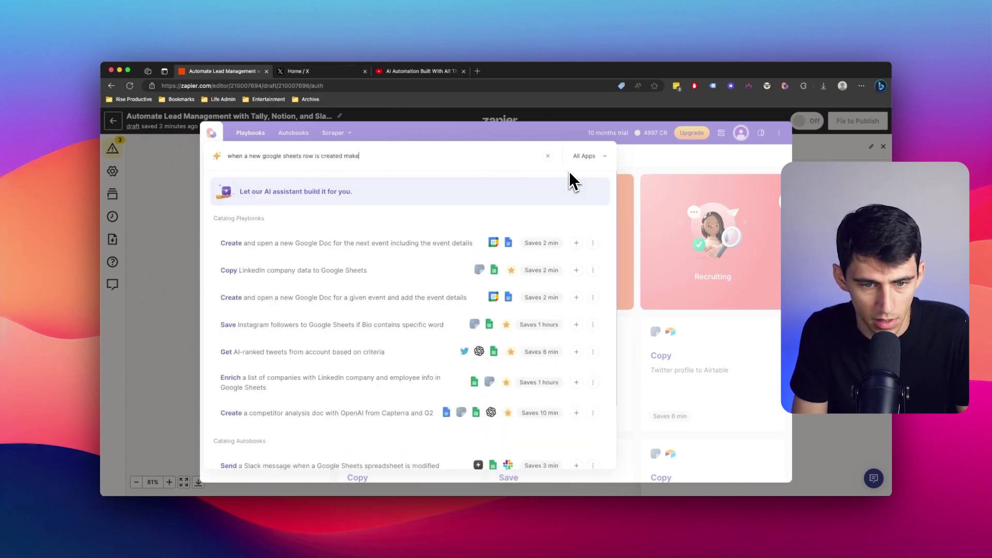
text( a notion page)
key(Return)
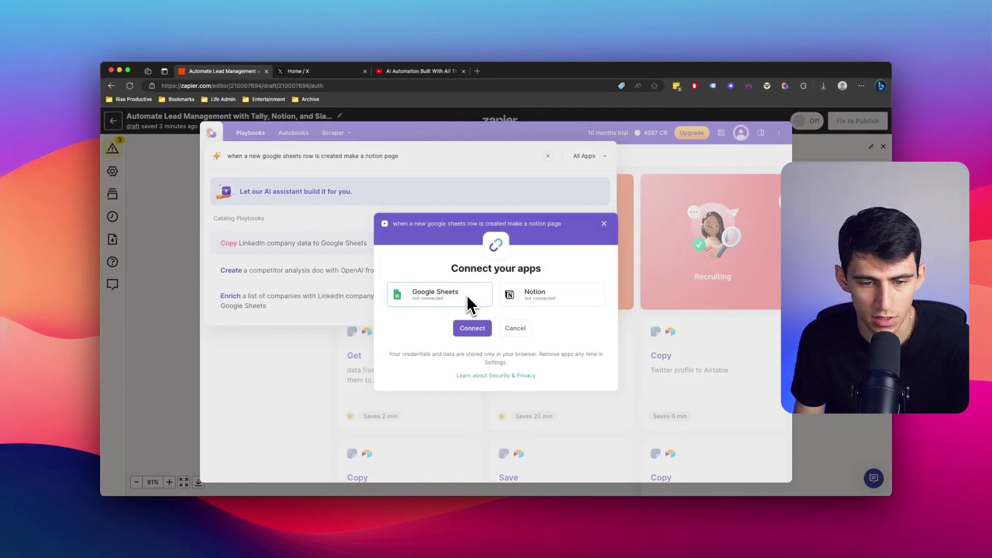
click(472, 329)
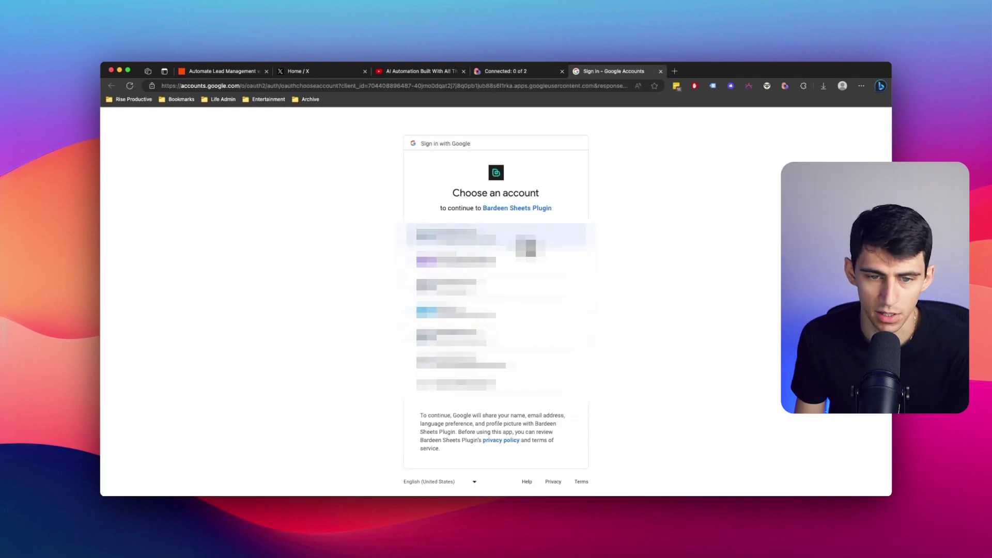
click(522, 241)
scroll(523, 417, down, 5)
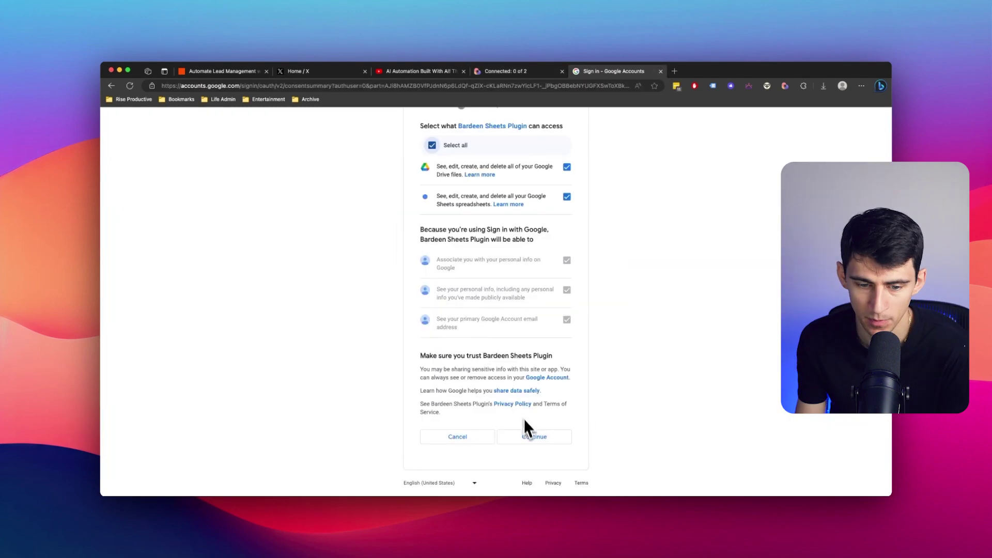
click(532, 463)
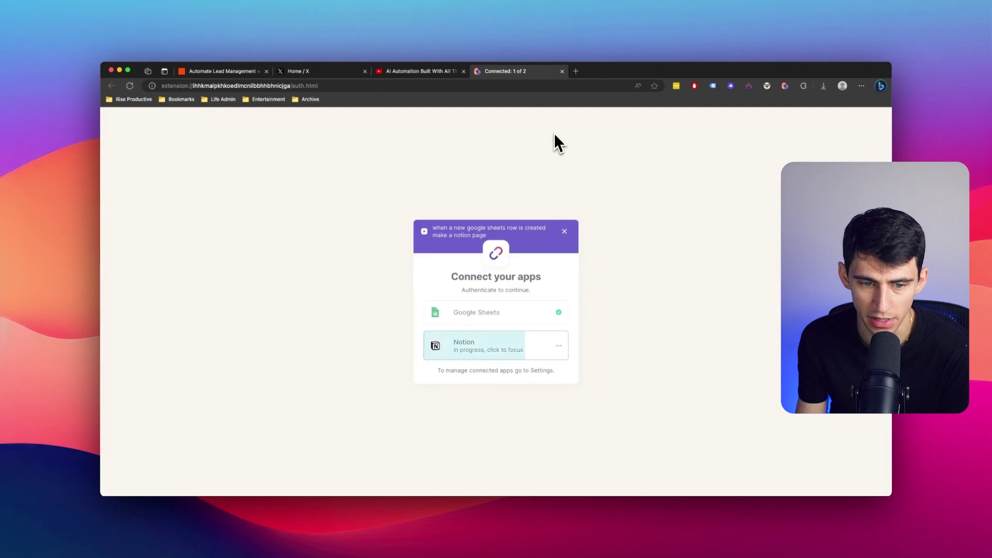
click(507, 346)
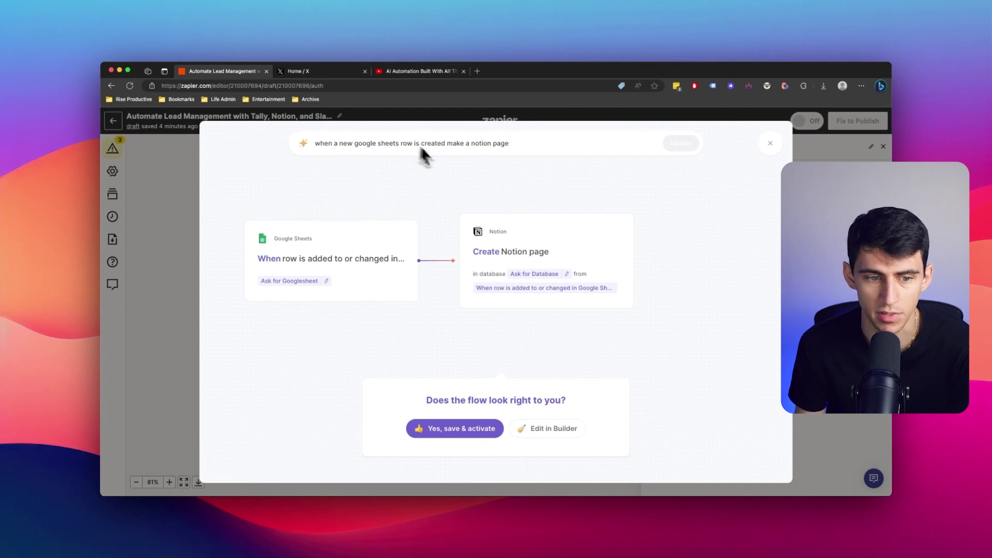
- Inspect the Google Sheets-to-Notion flow in the Builder, then open Zapier's Plans and pricing page
click(543, 432)
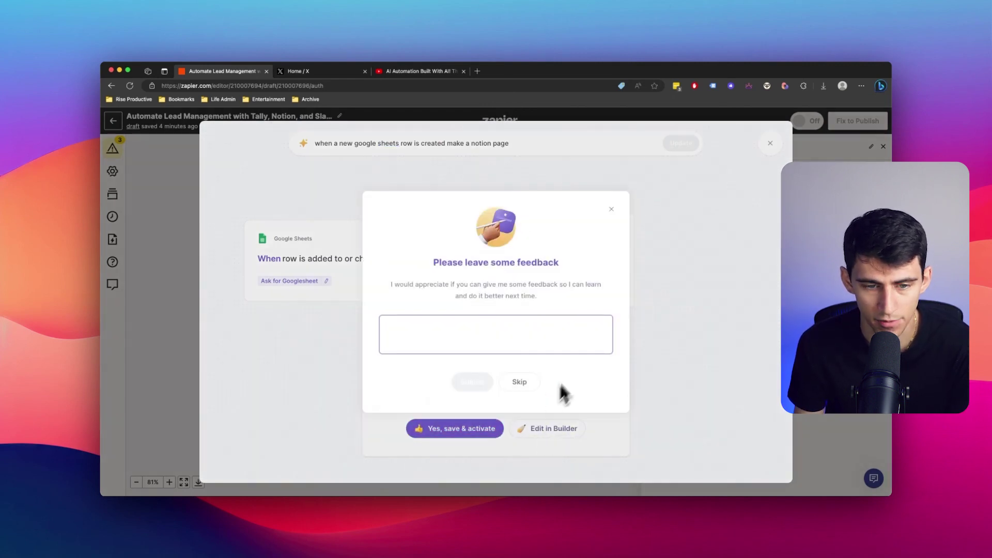
click(507, 381)
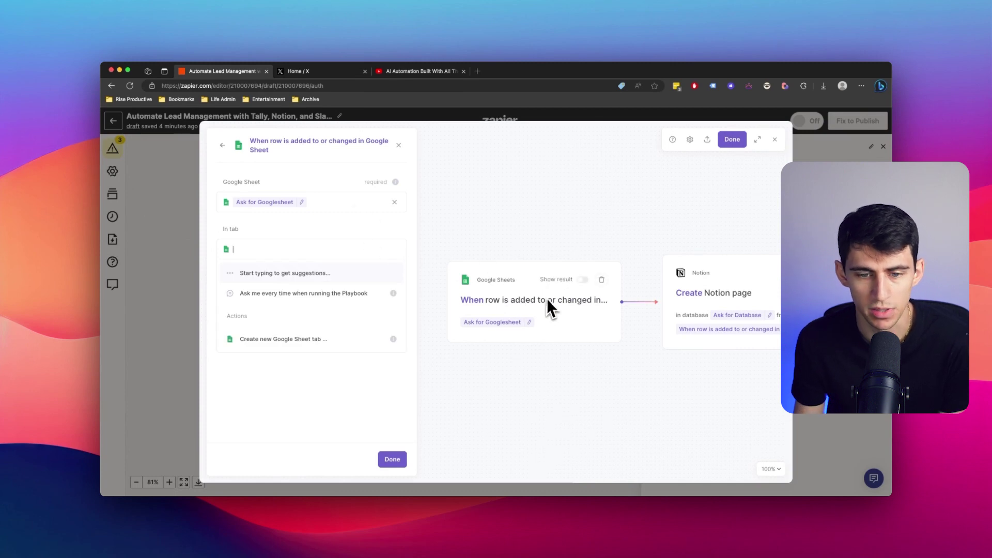
drag(554, 295, 666, 358)
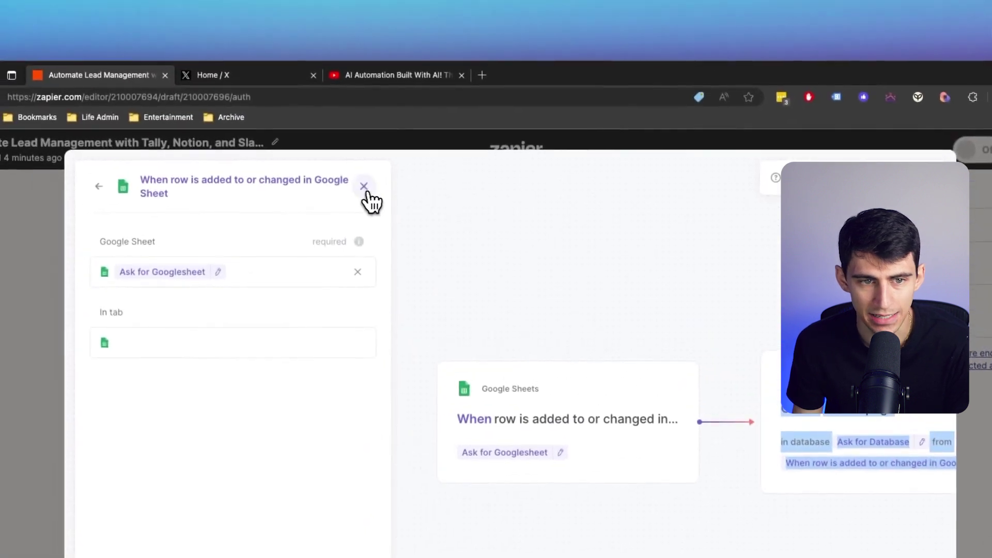
click(365, 186)
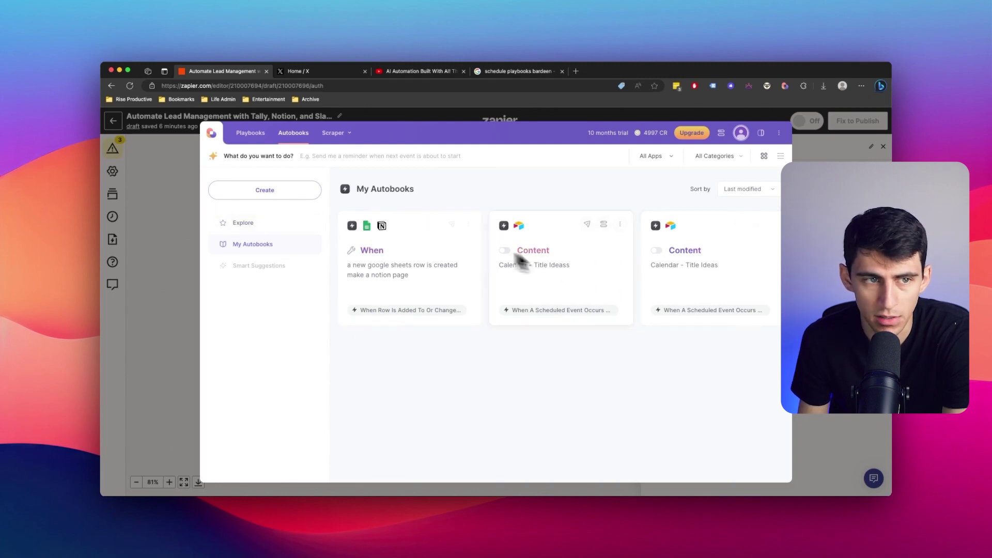
click(575, 71)
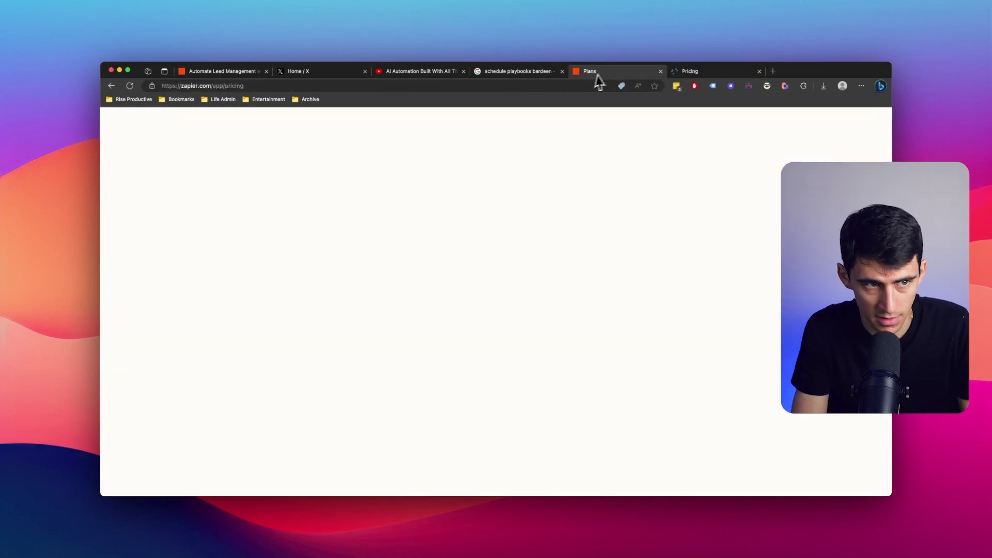
scroll(604, 269, down, 2)
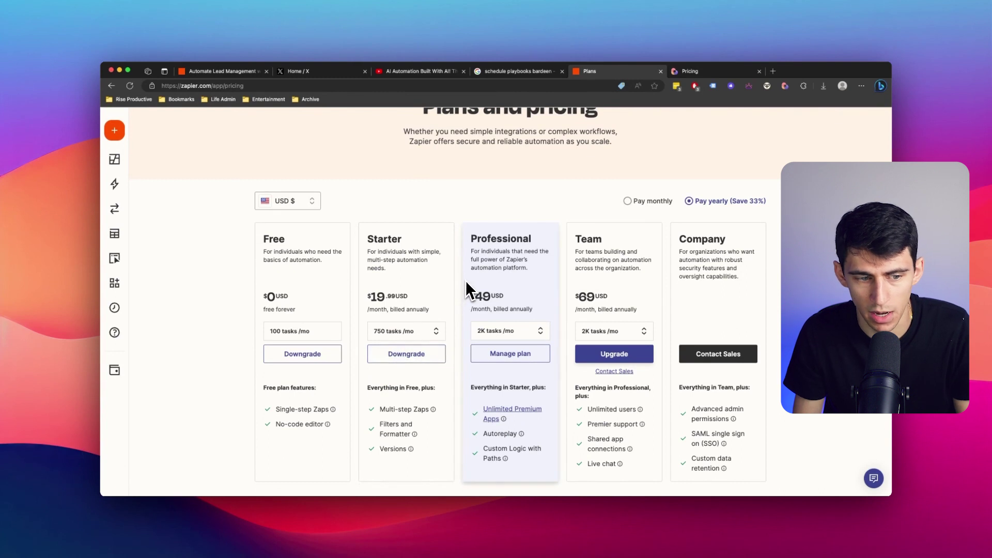
- Scroll through Zapier's Free-to-Company plan prices, then move to Bardeen's Pricing tab
scroll(487, 262, down, 1)
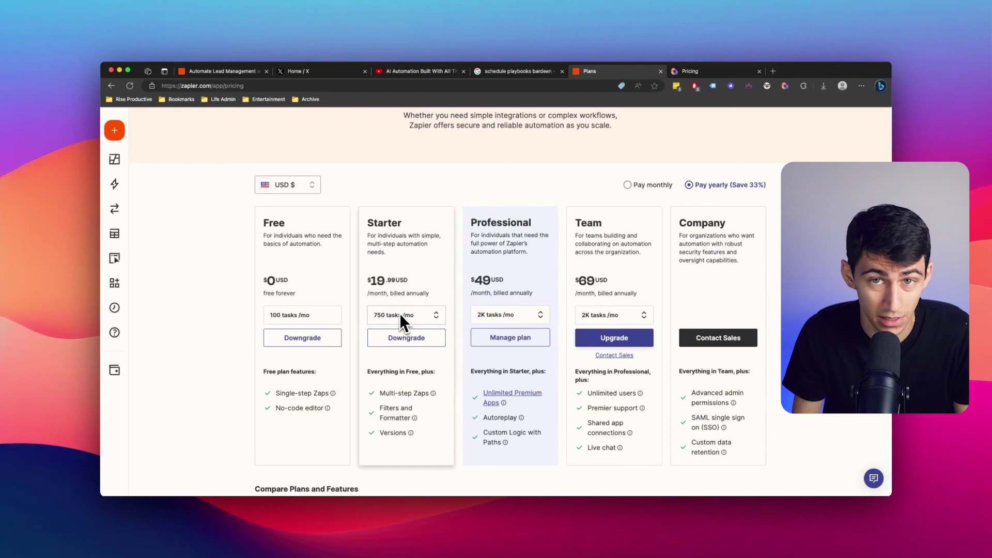
click(231, 77)
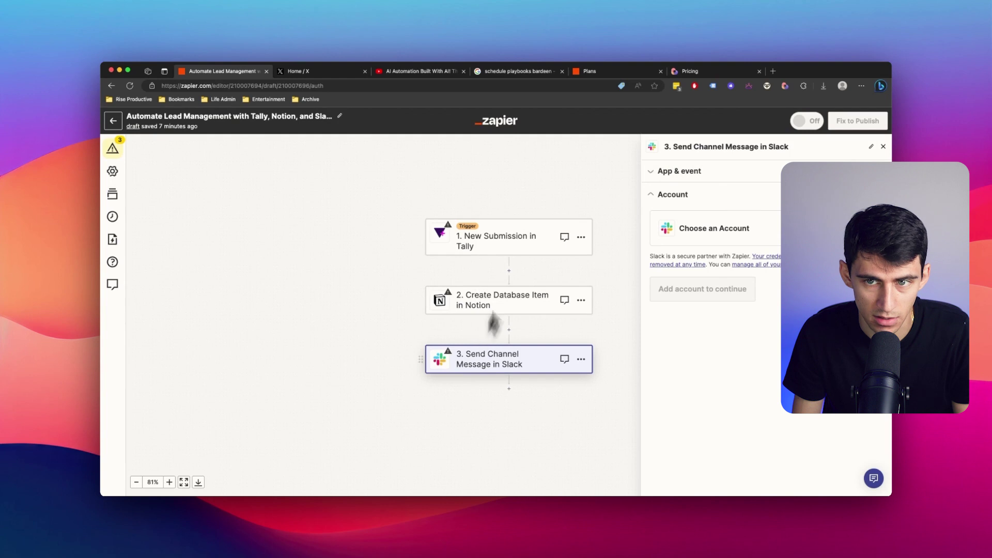
click(689, 72)
scroll(542, 331, down, 5)
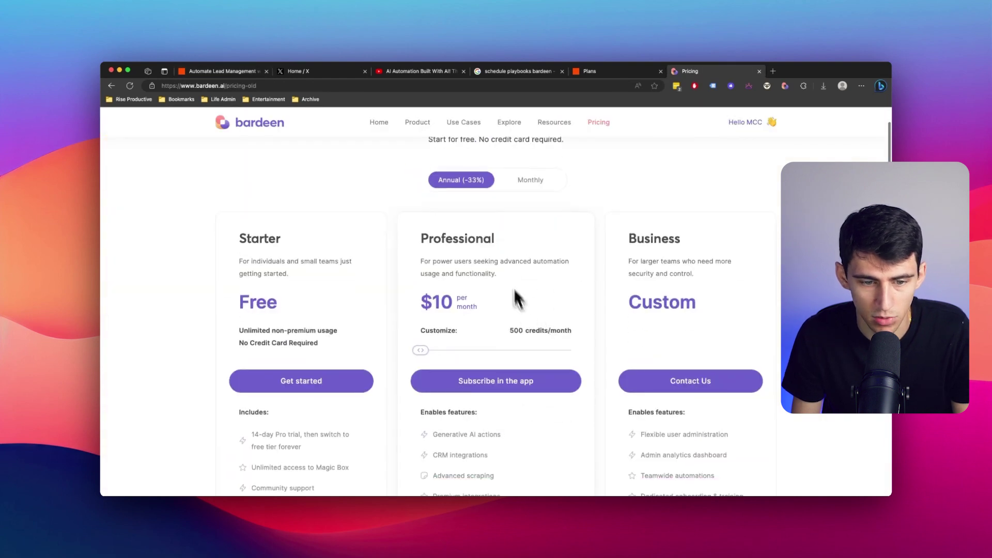
- Raise Bardeen's Professional plan to 1,000 credits a month ($20/month) and scroll its plan details
click(432, 326)
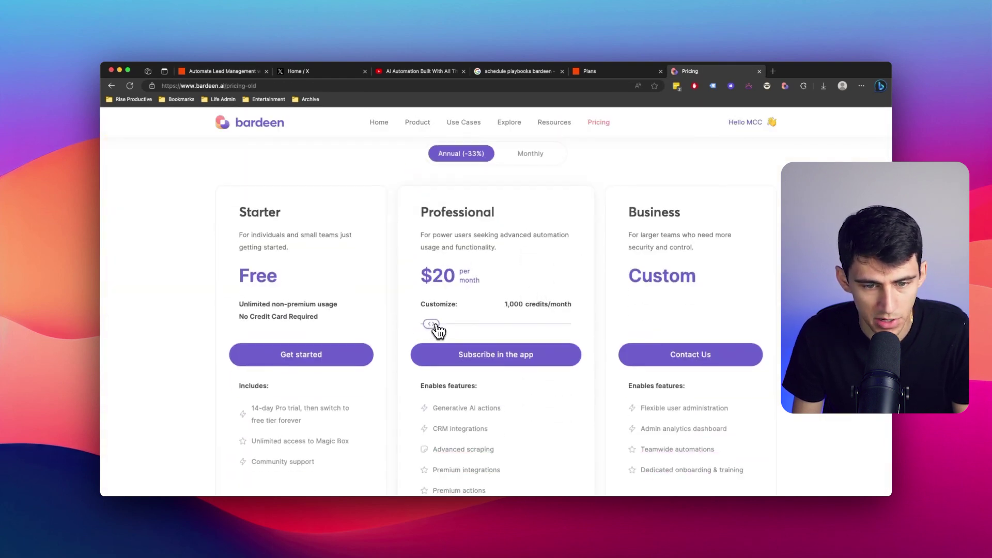
scroll(481, 309, down, 1)
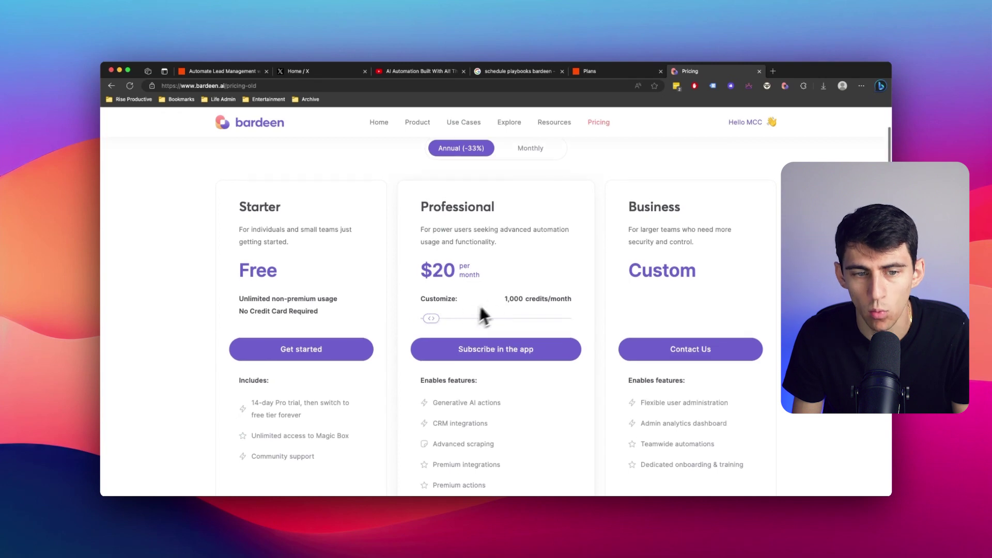
drag(517, 300, 538, 312)
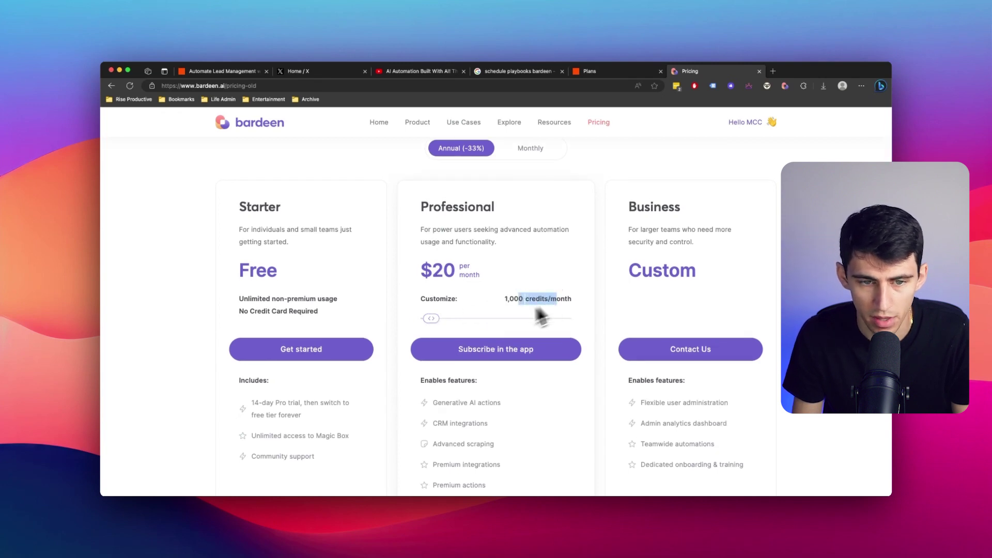
scroll(538, 312, down, 1)
click(529, 289)
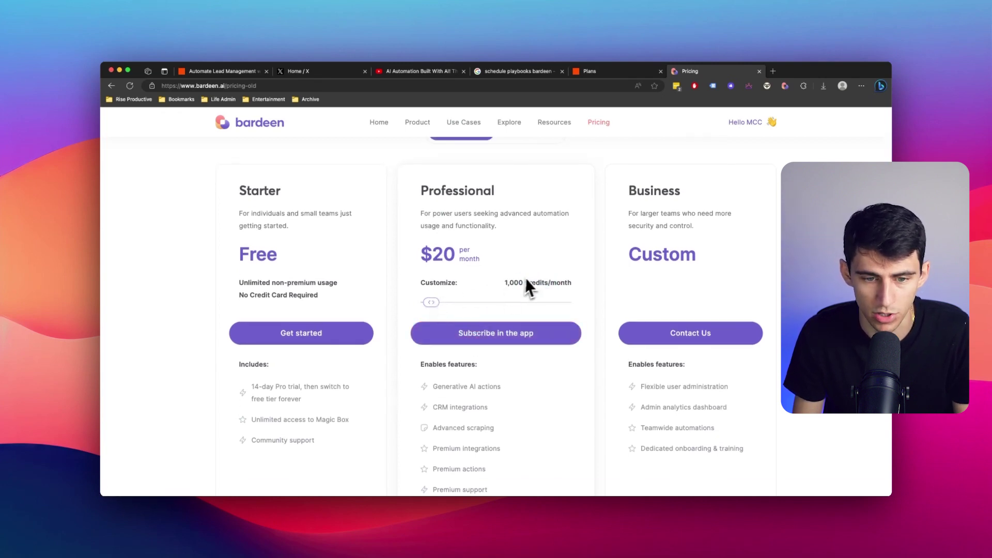
scroll(529, 292, down, 2)
scroll(538, 365, up, 3)
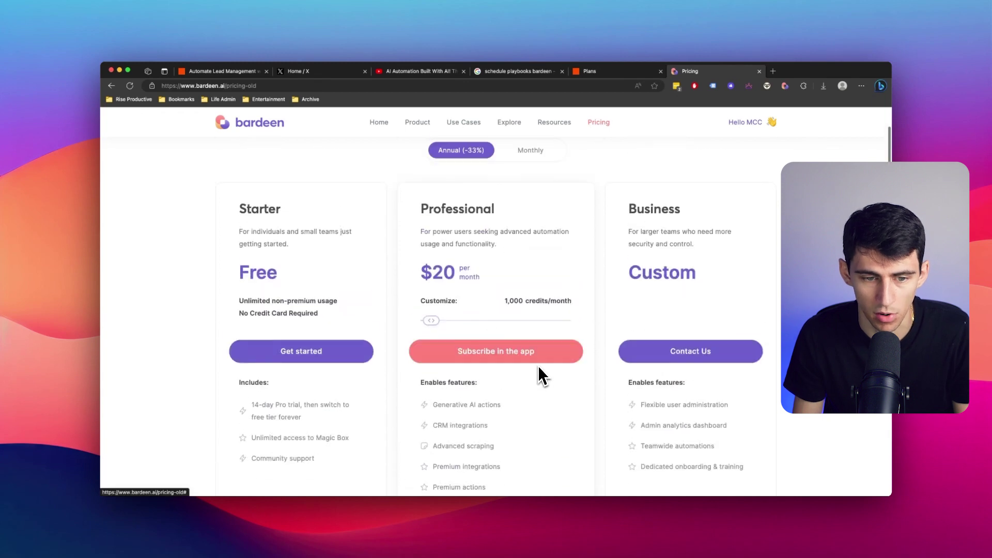
scroll(537, 362, down, 1)
scroll(558, 264, down, 2)
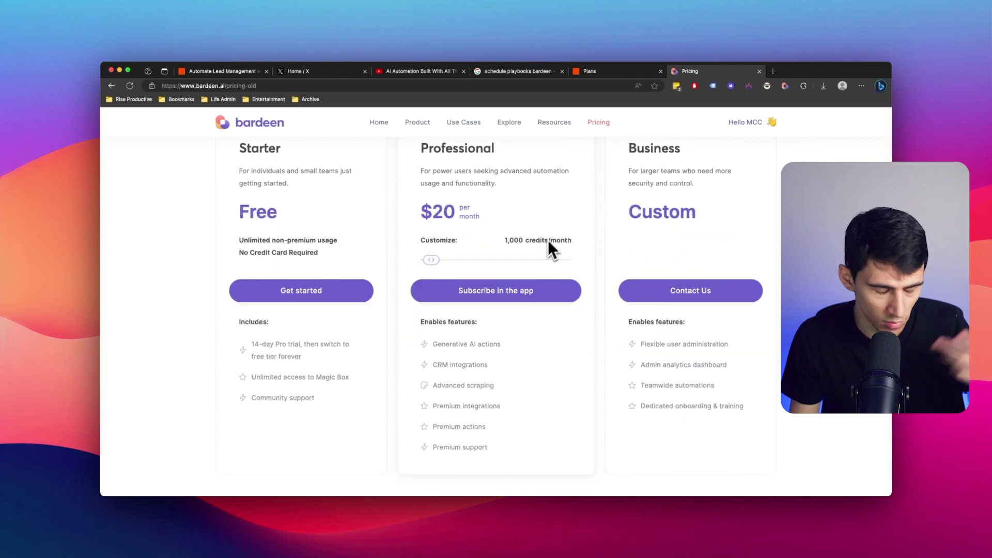
- Compare tiers by switching back and forth between Zapier's and Bardeen's pricing pages
click(612, 72)
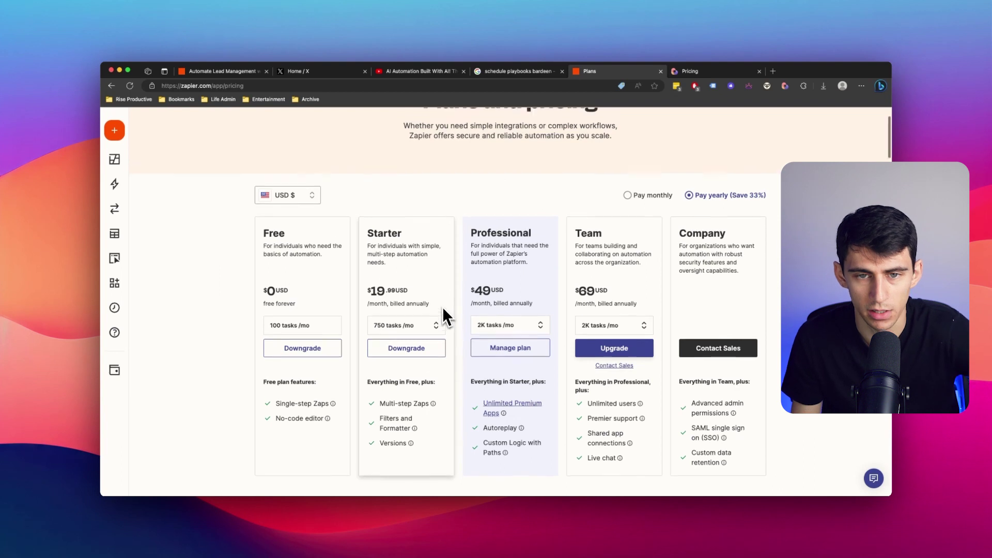
scroll(444, 316, up, 1)
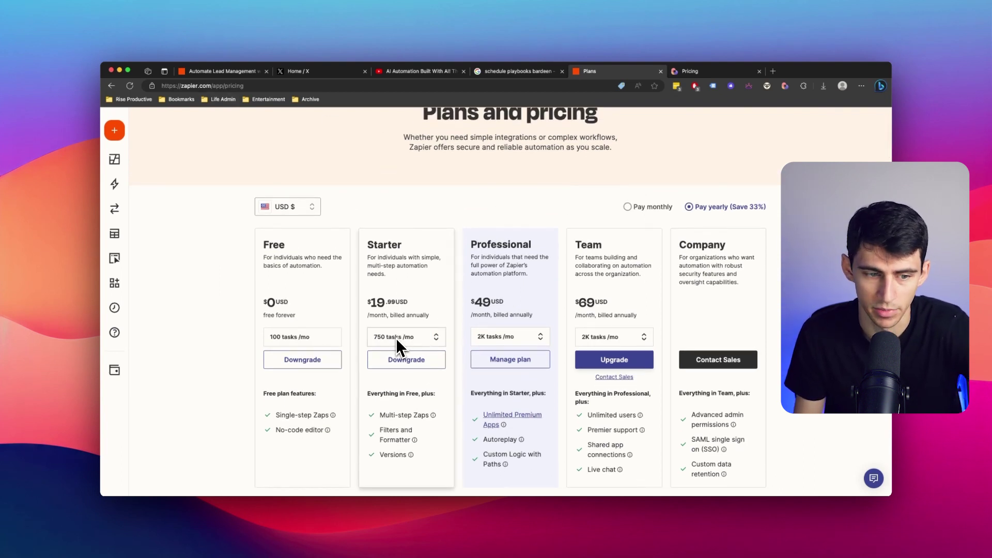
click(691, 75)
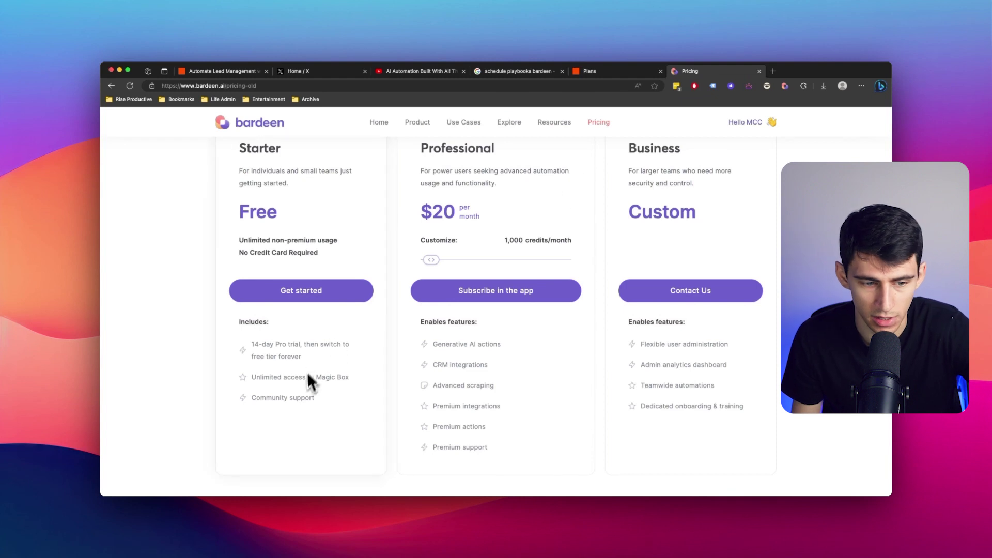
scroll(362, 377, down, 1)
click(620, 72)
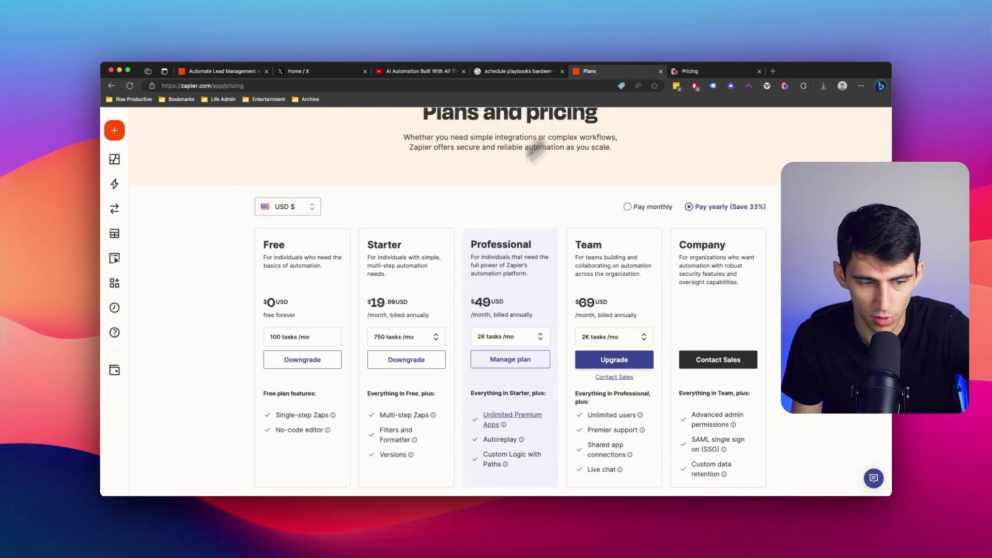
mouse_move(294, 419)
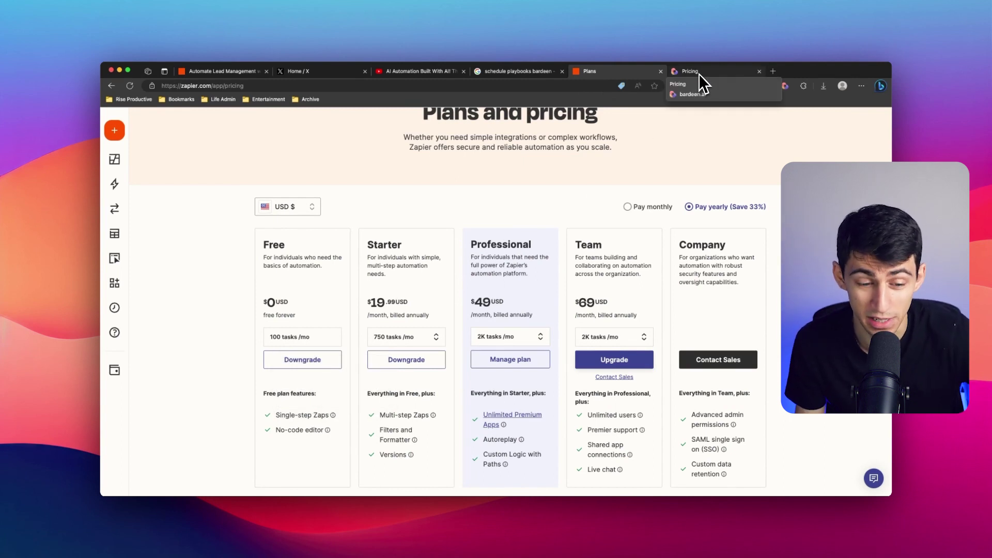
scroll(594, 217, down, 1)
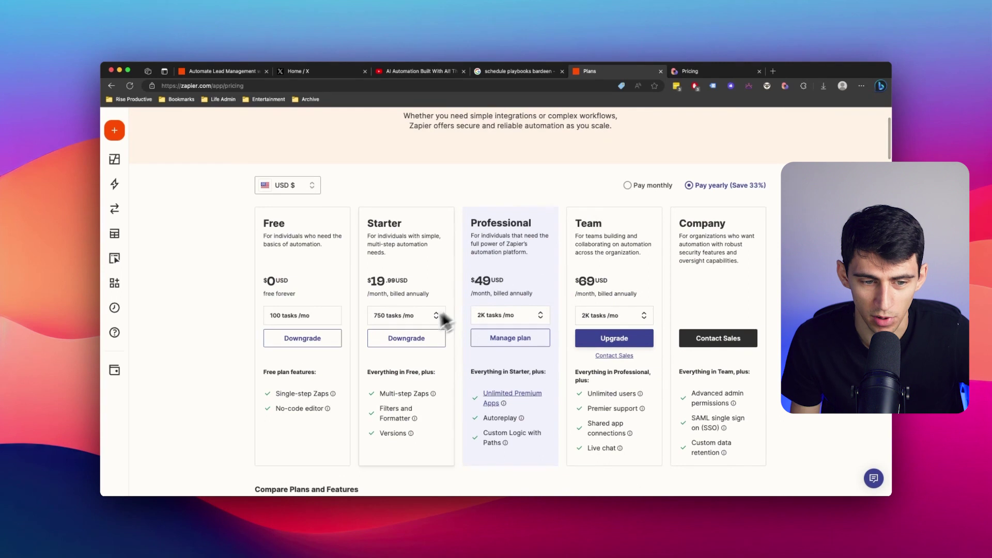
click(691, 72)
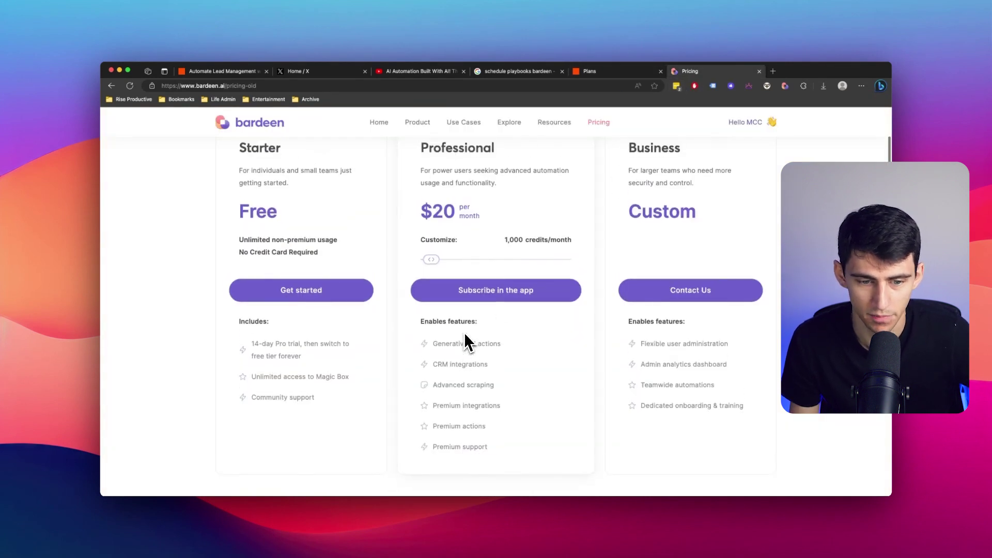
scroll(283, 340, up, 2)
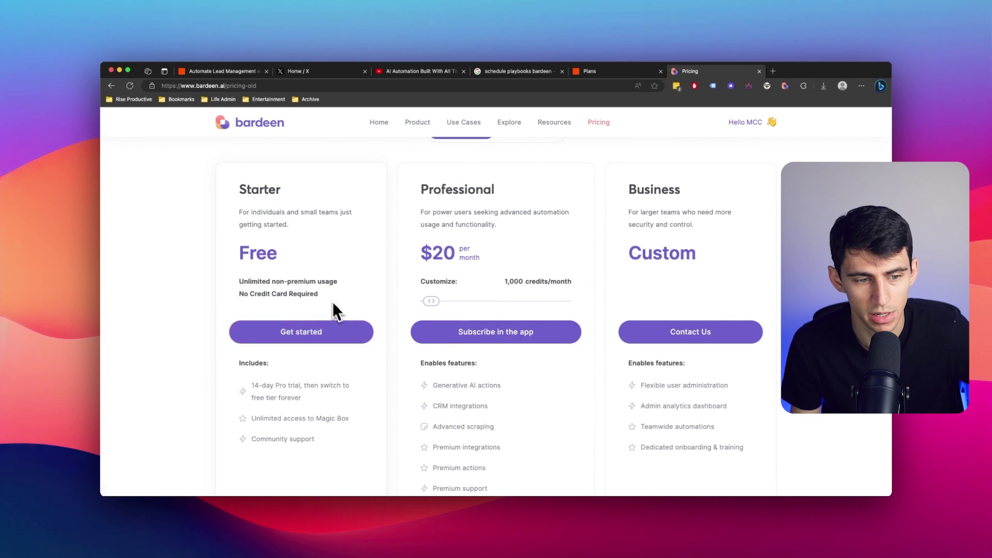
scroll(337, 281, down, 1)
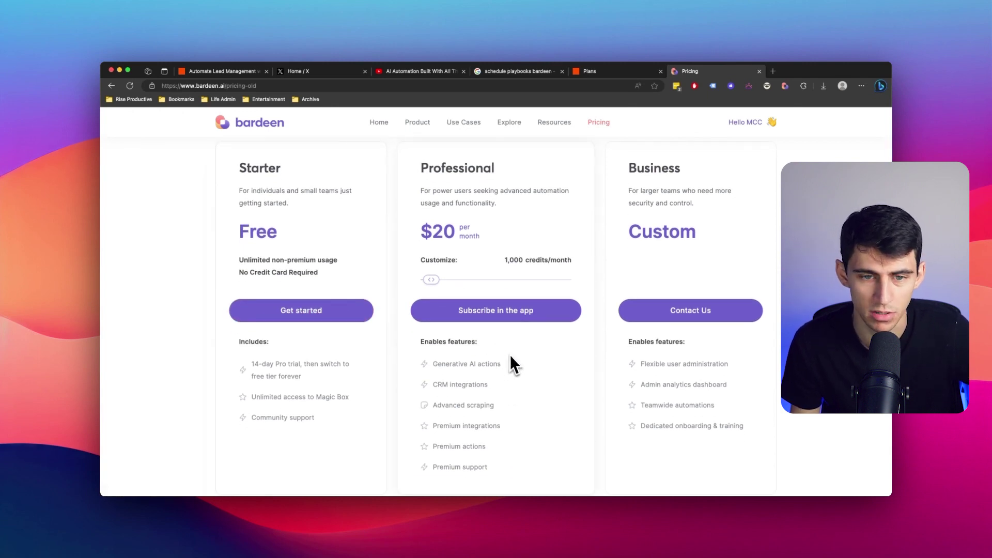
- Return to Zapier's pricing, then bring up the Automate Lead Management Zap editor
key(ctrl+shift+Tab)
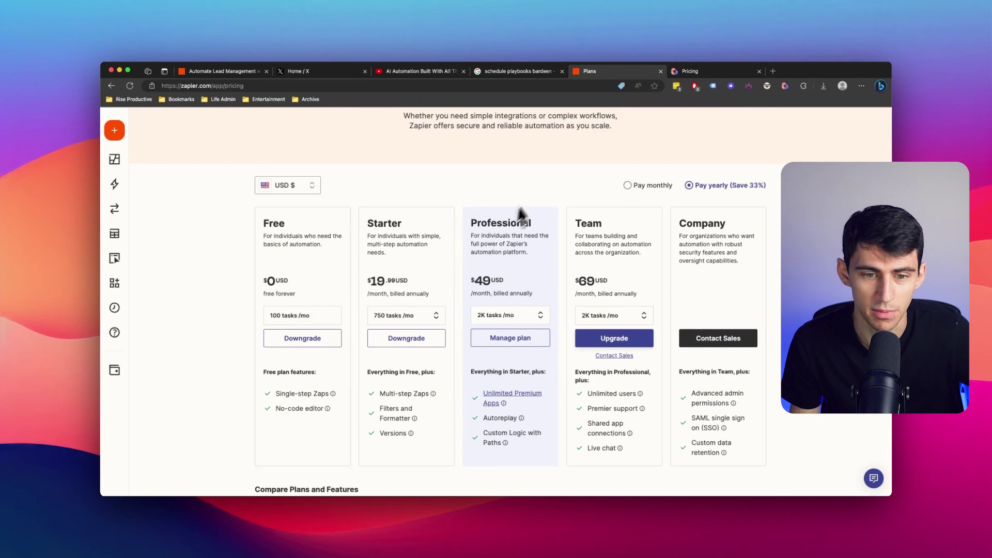
mouse_move(699, 62)
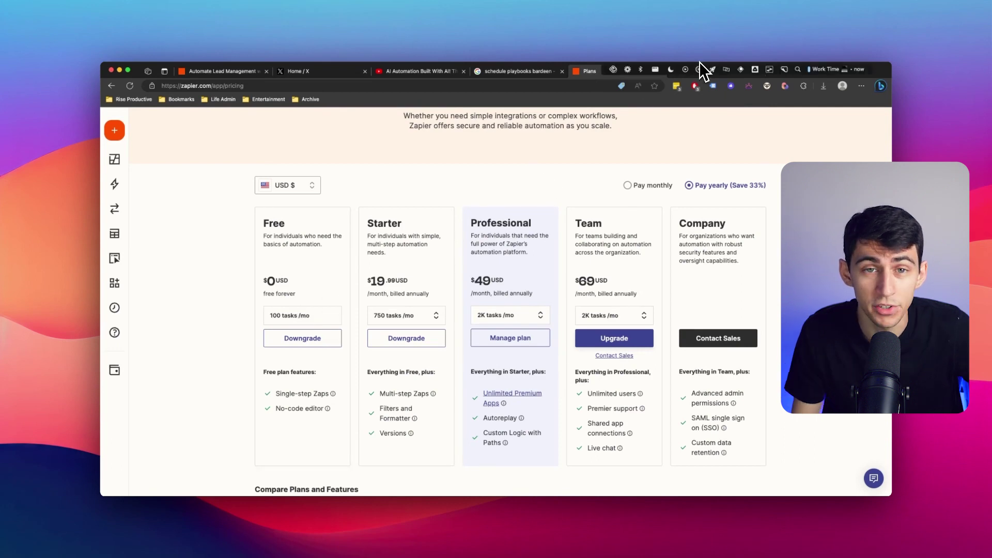
click(253, 72)
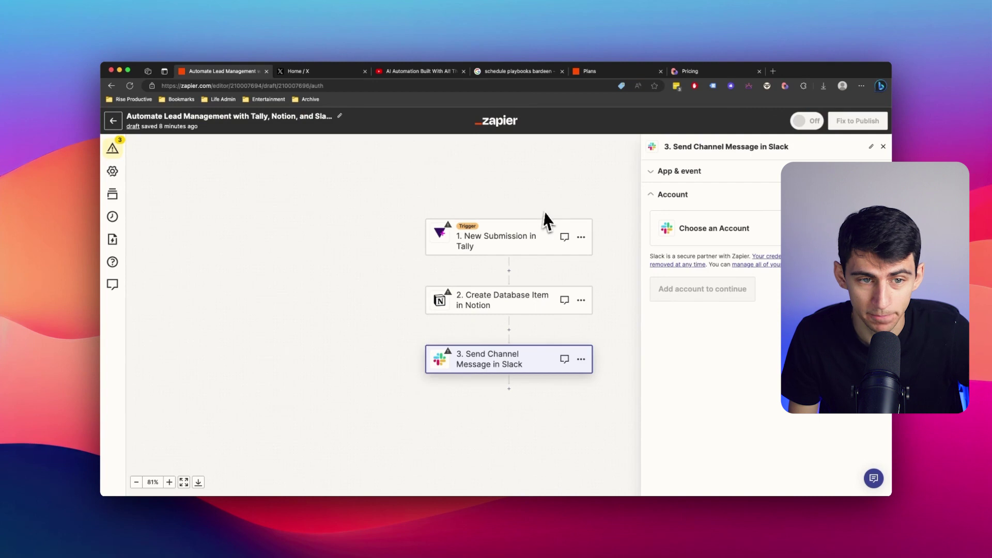
click(316, 71)
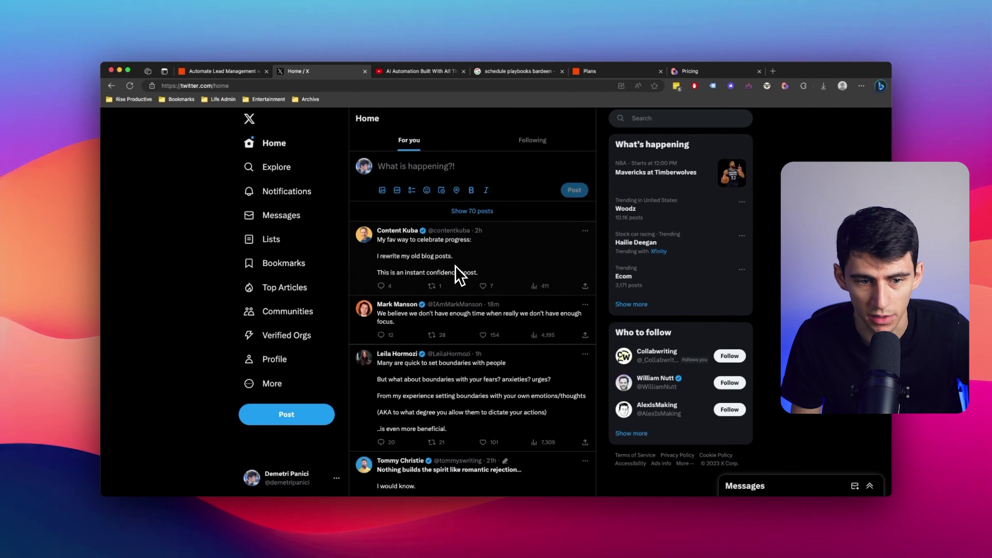
- Search X for the creator by name, open their pinned paid-Notion-templates post, and launch Bardeen
click(674, 123)
text(thomas frank)
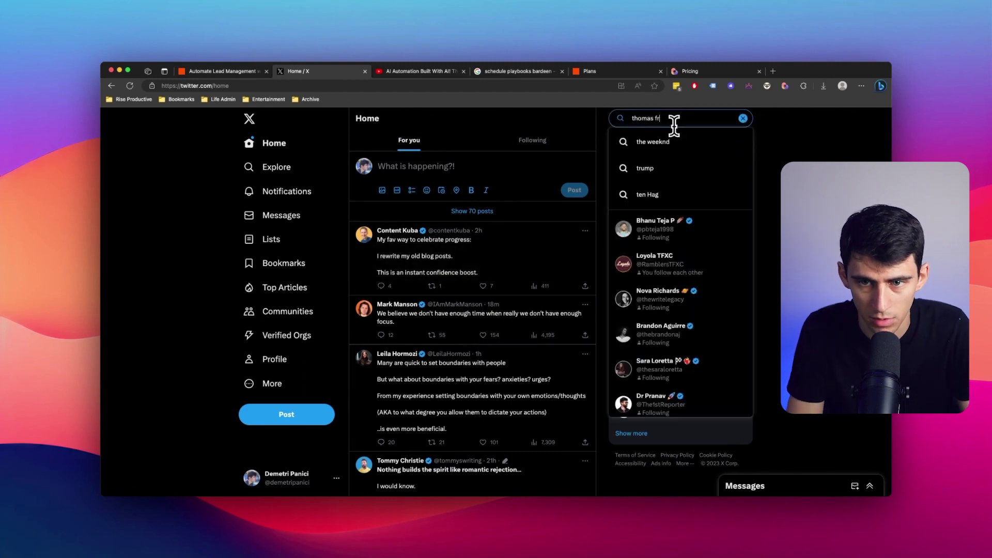
click(669, 227)
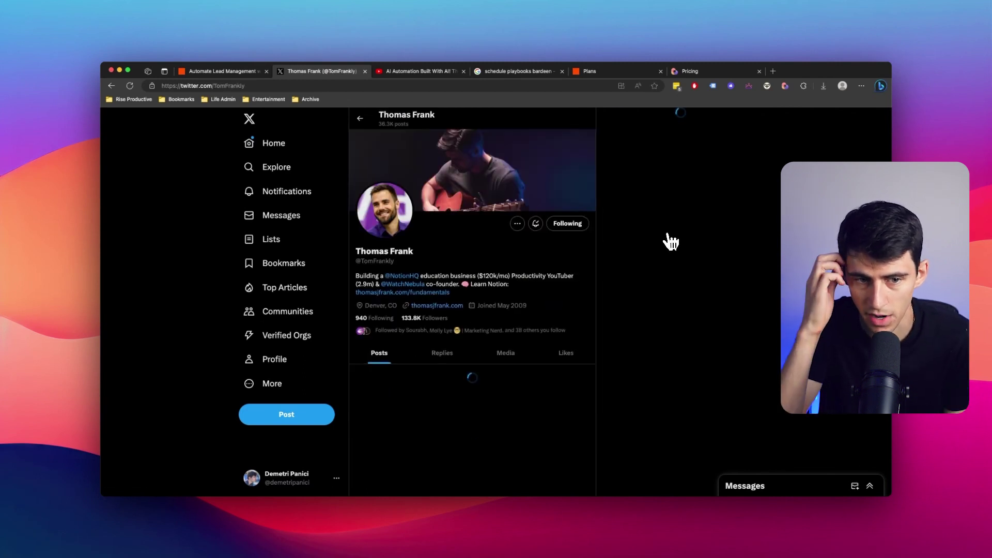
click(442, 238)
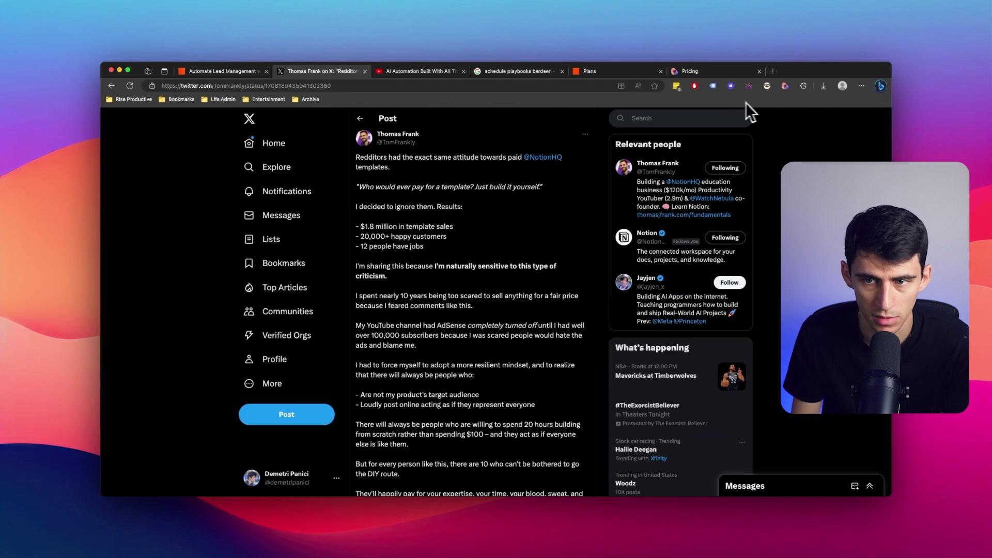
click(784, 88)
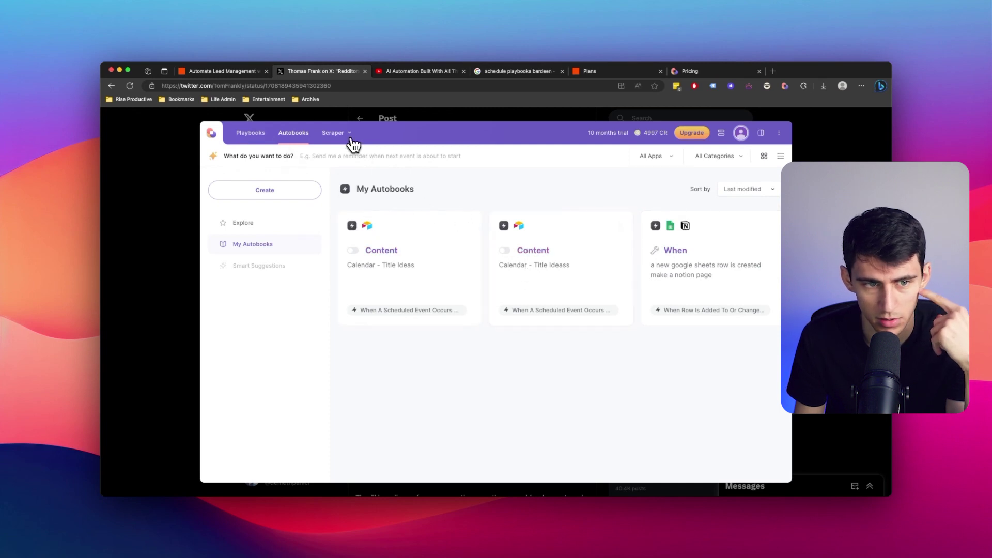
- Show the saved Playbooks and open the Twitter-thread summary playbook's setup
click(244, 134)
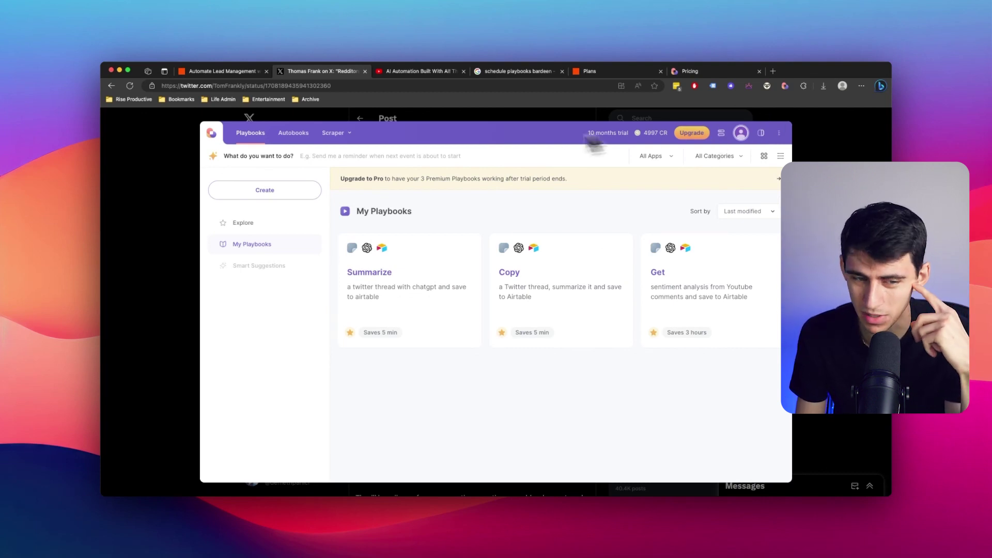
click(413, 282)
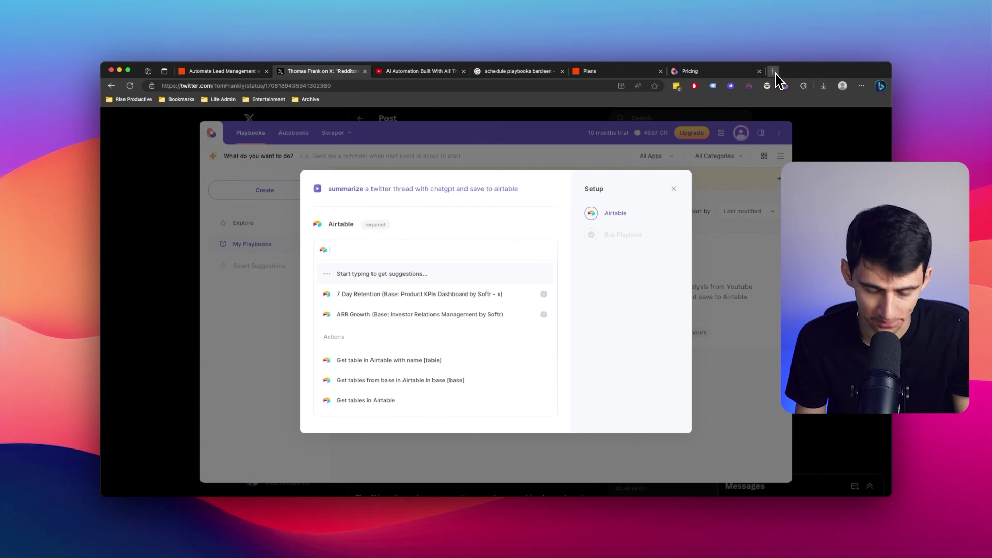
- Choose Content Ideas as the Airtable table, tick Remember Inputs, and save and run the playbook
text(twitter ideas)
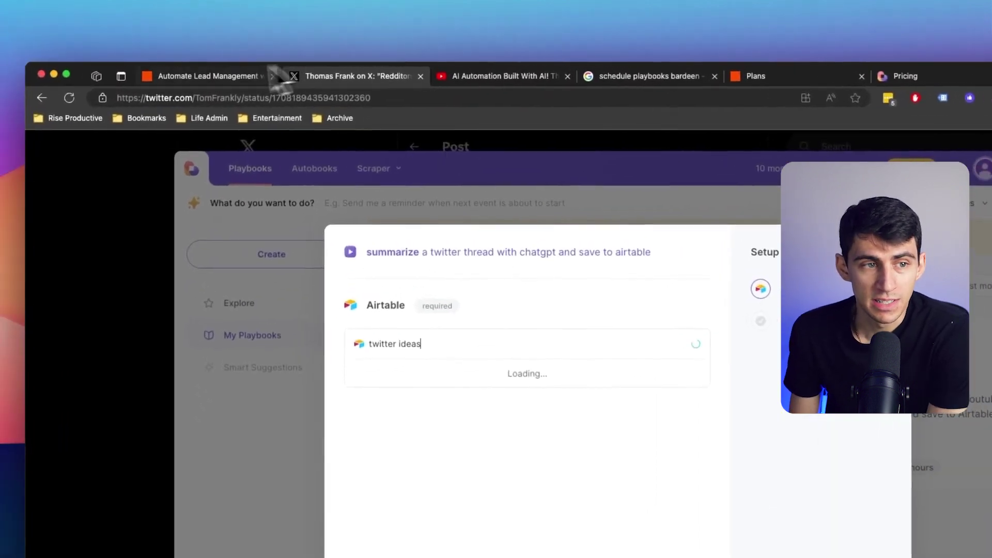
click(223, 77)
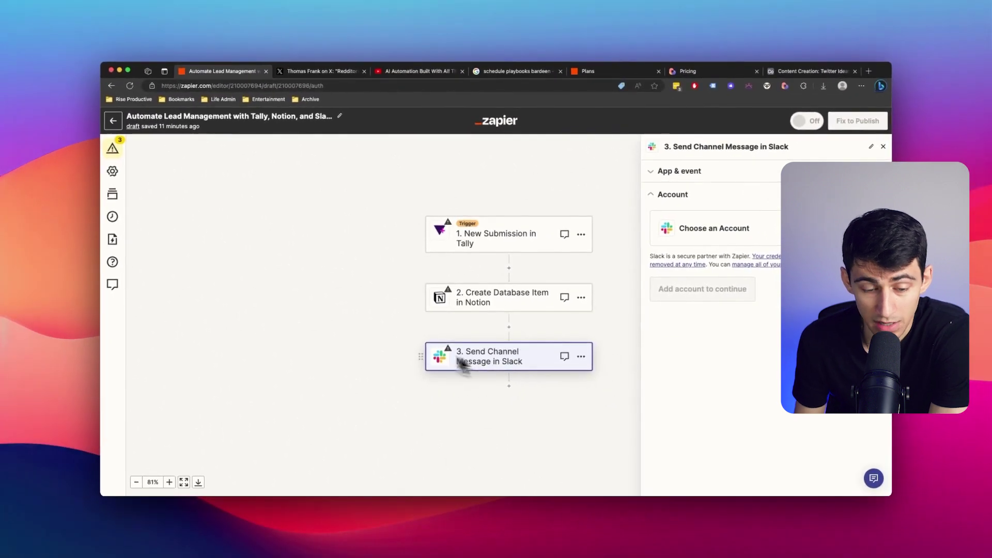
click(310, 72)
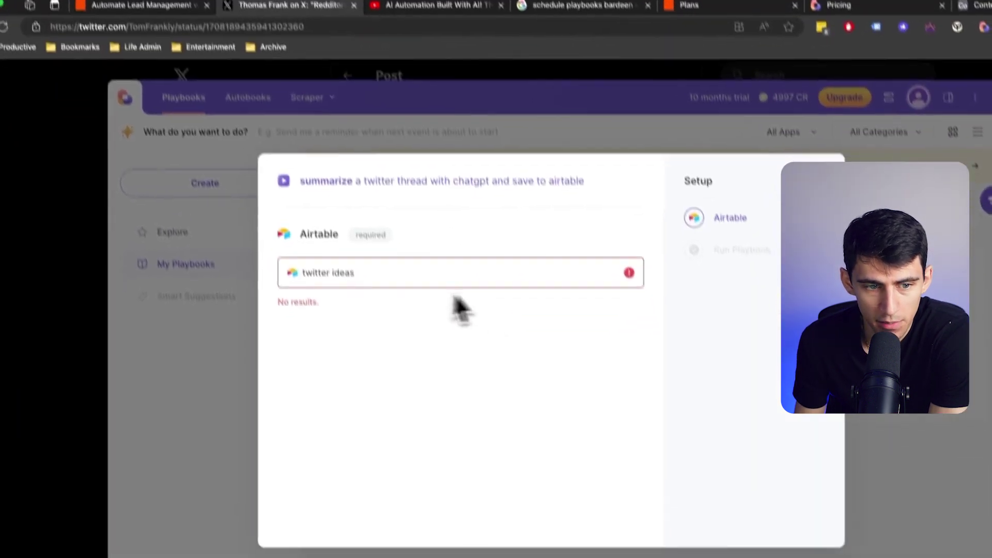
click(396, 334)
text(Content Creation)
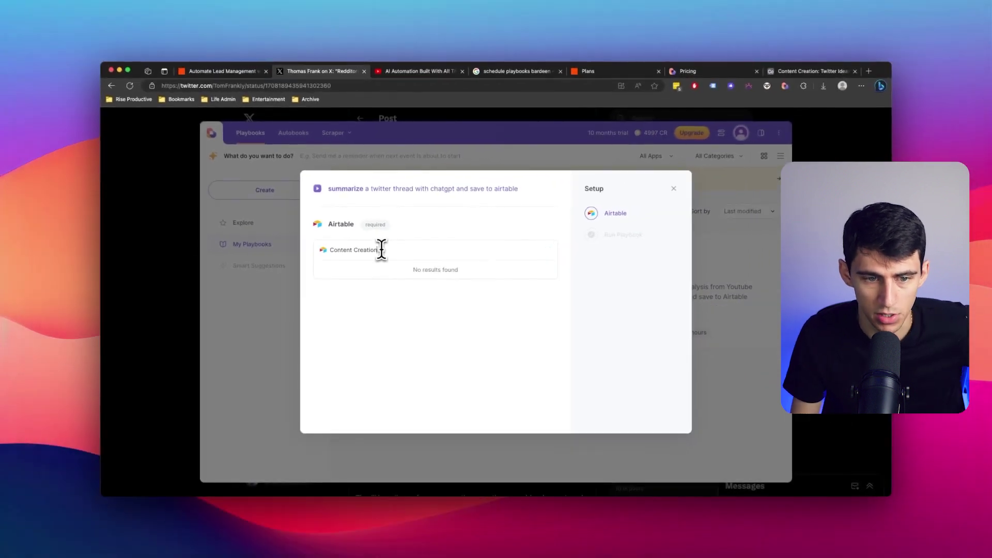
key(BackSpace)
key(BackSpace)
key(BackSpace)
key(BackSpace)
key(BackSpace)
key(BackSpace)
key(BackSpace)
key(BackSpace)
key(BackSpace)
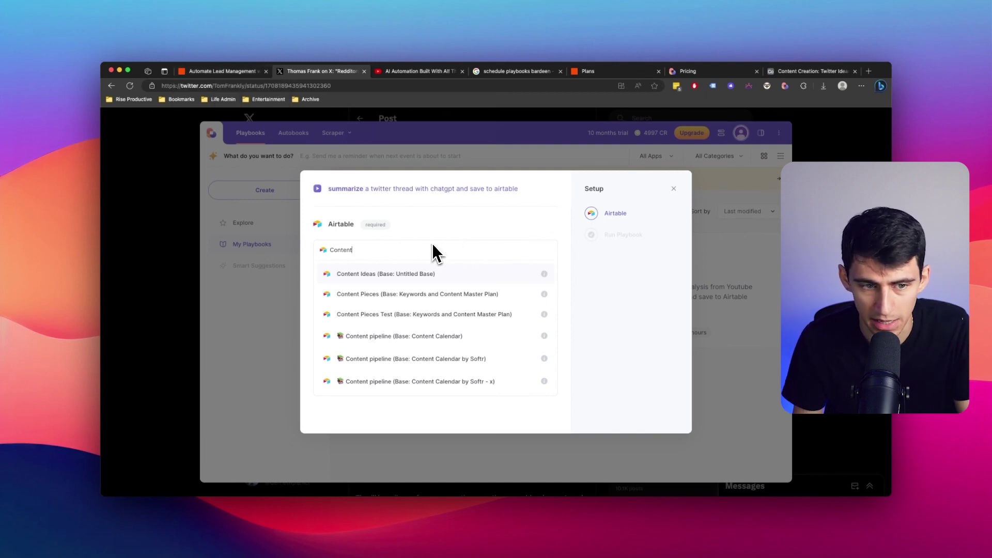
click(391, 276)
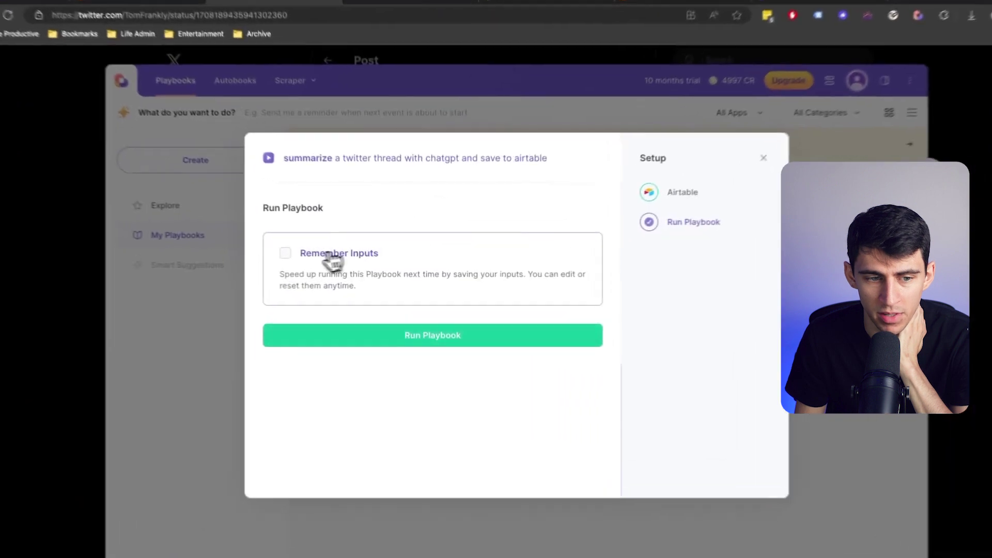
click(362, 258)
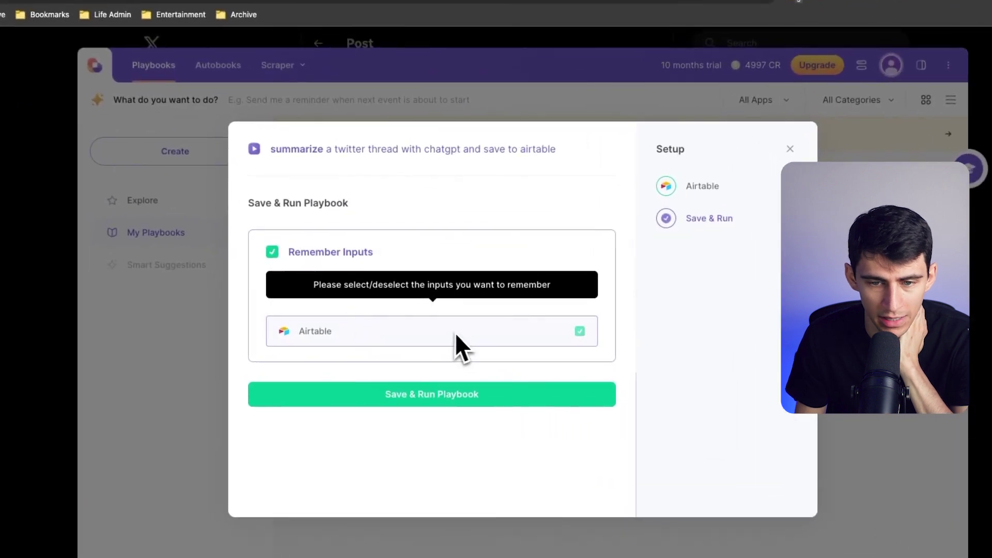
click(444, 399)
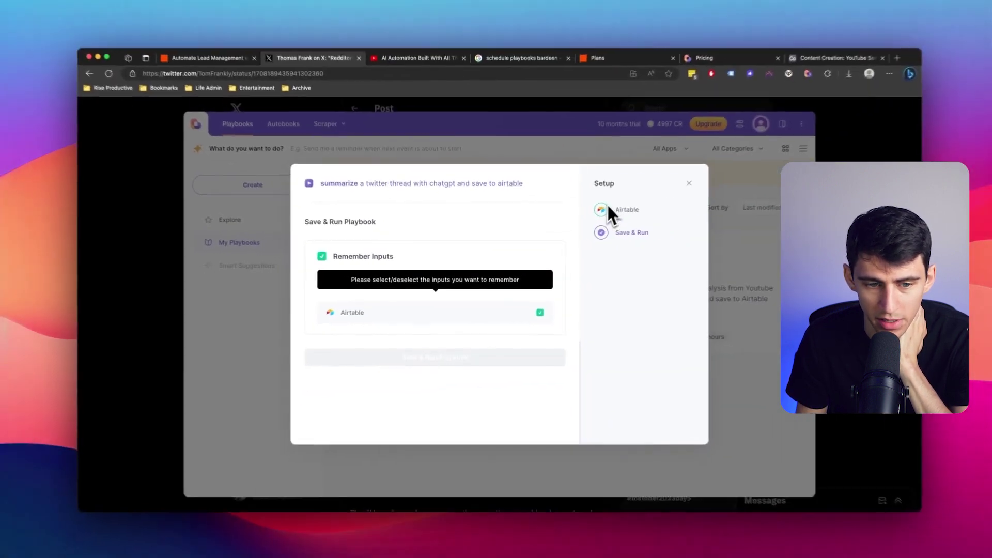
- Duplicate the Twitter-summary playbook, save it with a '(2) ' name prefix, then briefly run it
click(471, 245)
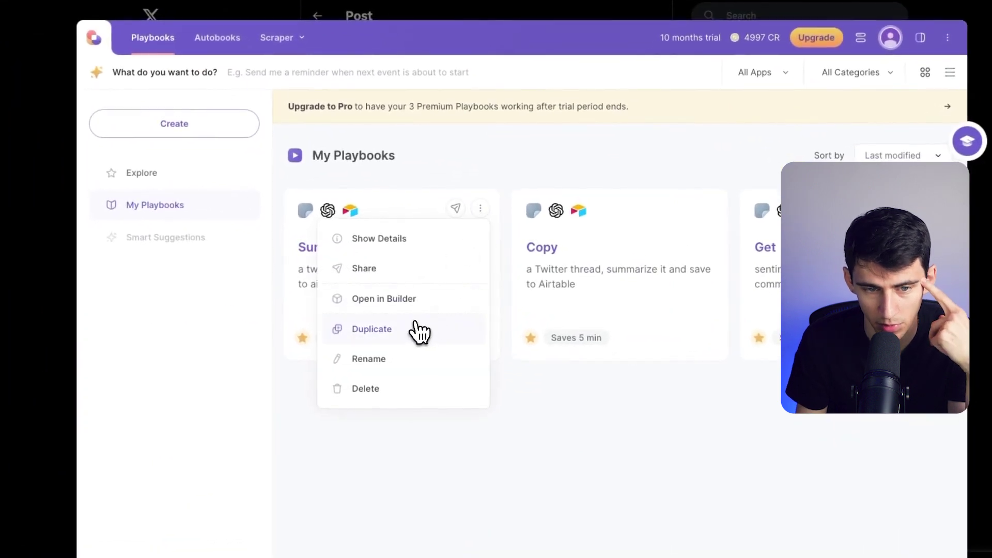
click(420, 333)
click(394, 298)
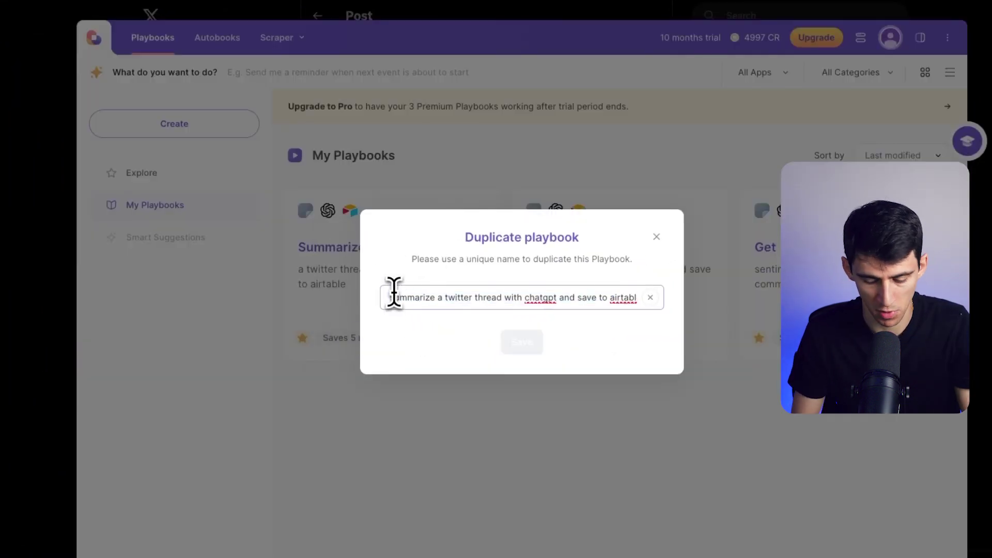
text(2))
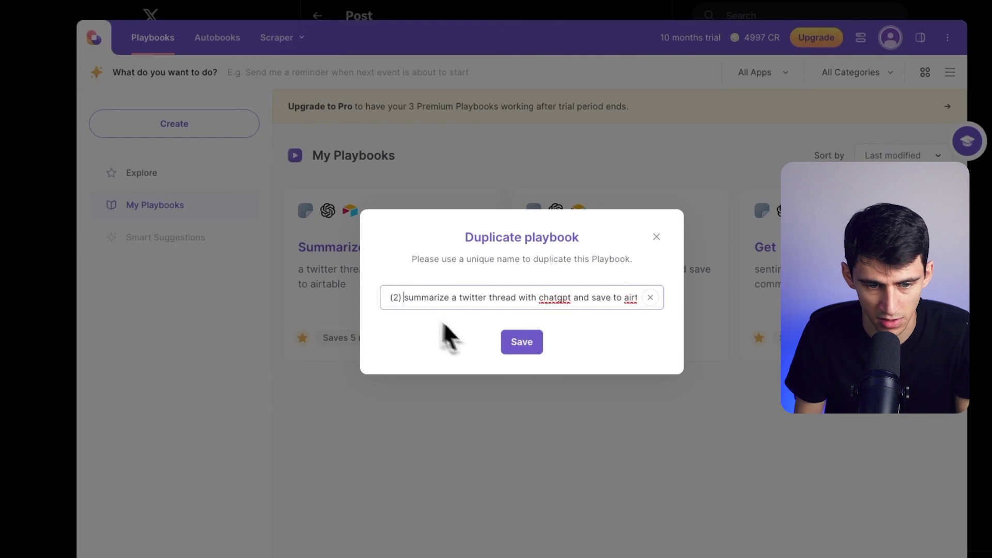
click(511, 345)
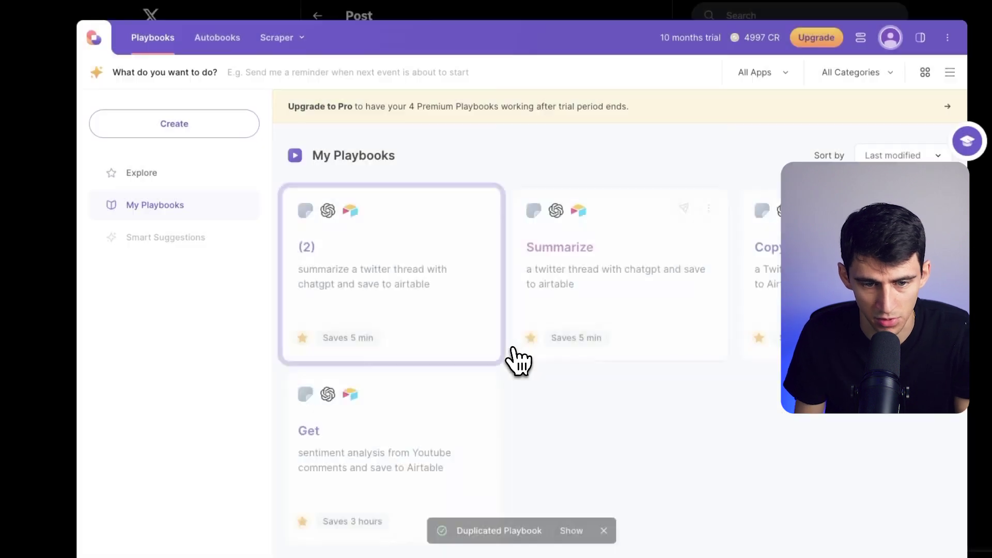
click(472, 355)
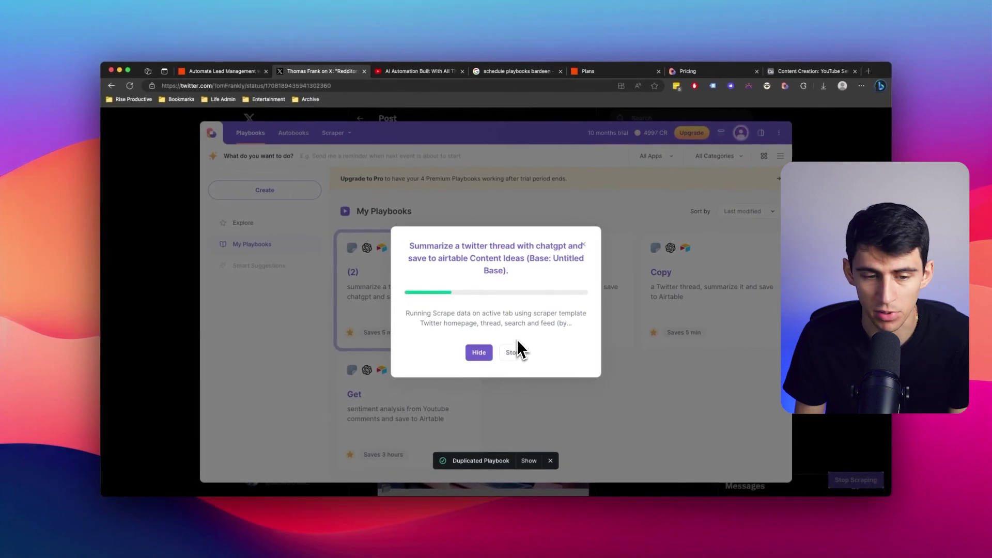
click(511, 352)
- Inspect the (2) playbook's scrape-and-merge steps in the builder, then return to My Playbooks
click(468, 248)
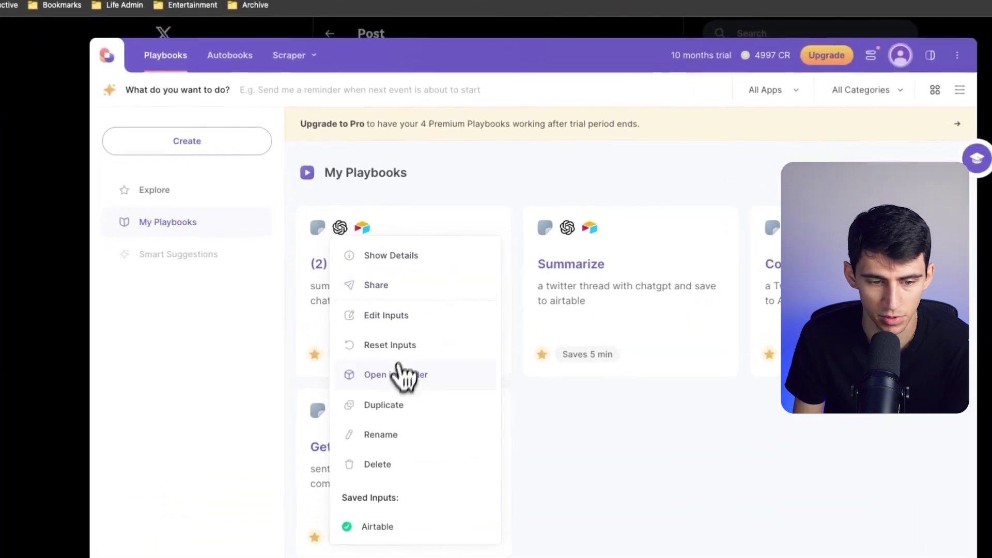
click(400, 371)
drag(635, 226, 481, 222)
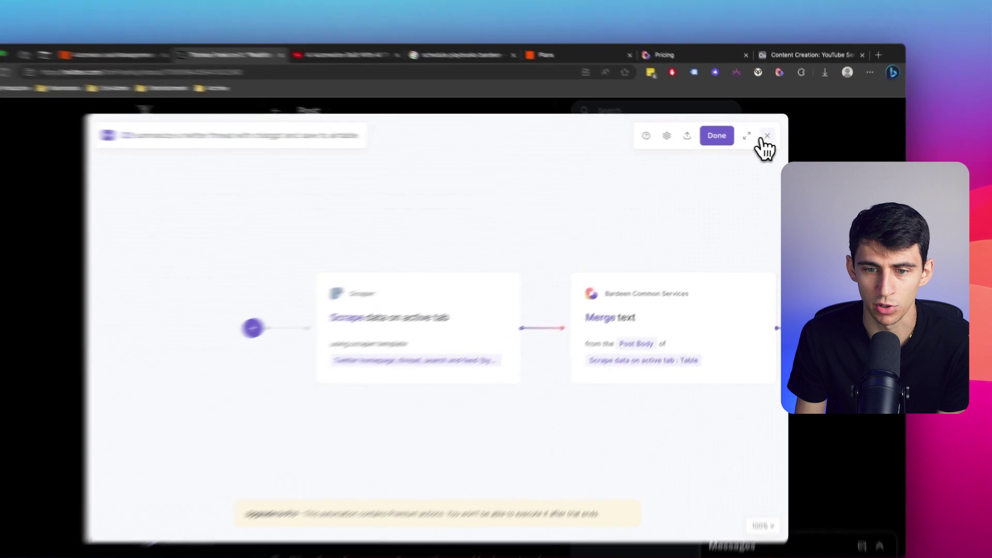
click(775, 139)
click(764, 238)
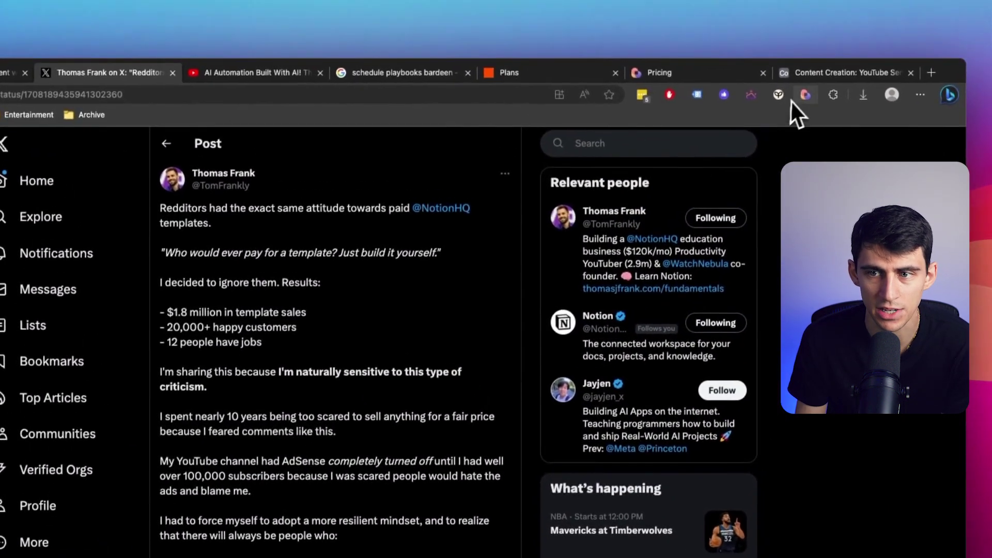
click(770, 48)
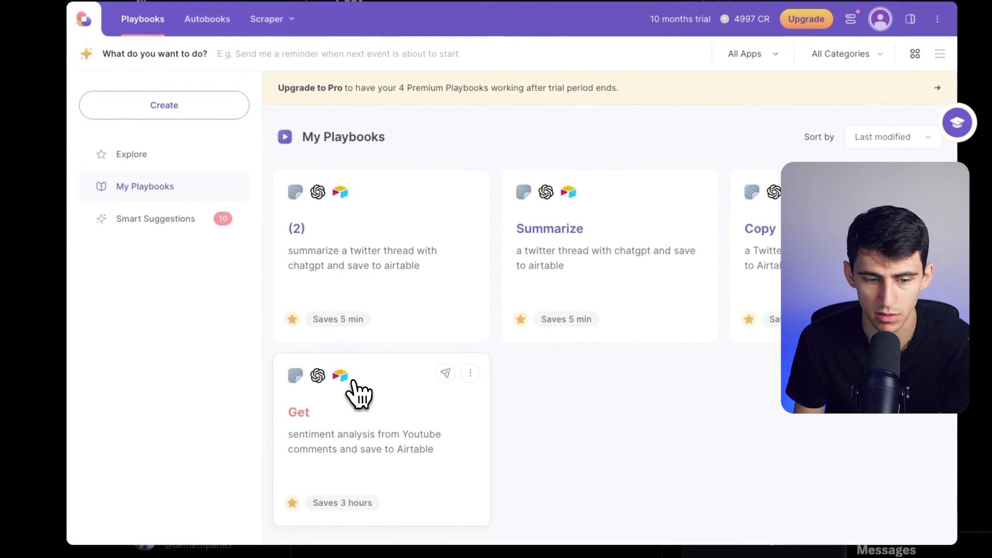
drag(354, 392, 306, 445)
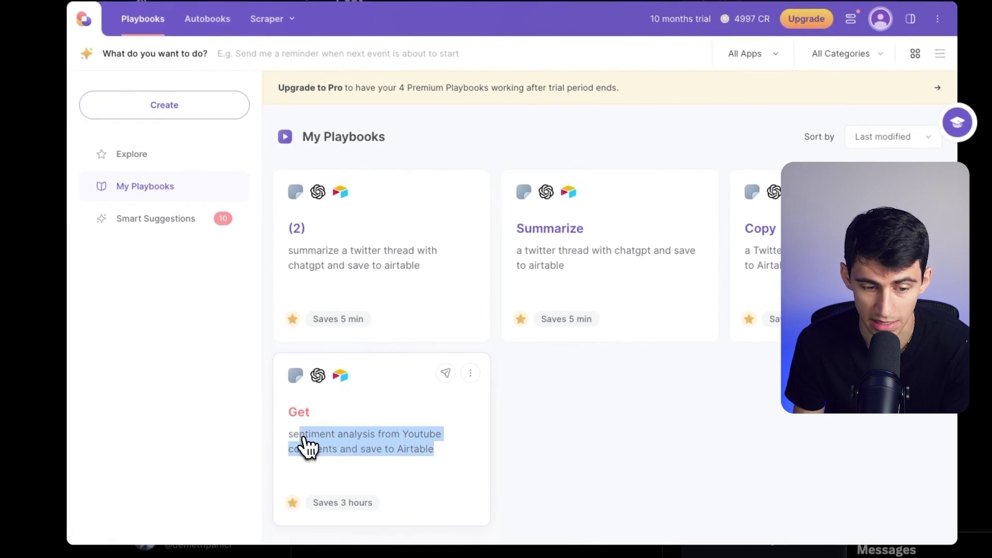
- Open a YouTube video and start the Get sentiment playbook on it
click(292, 443)
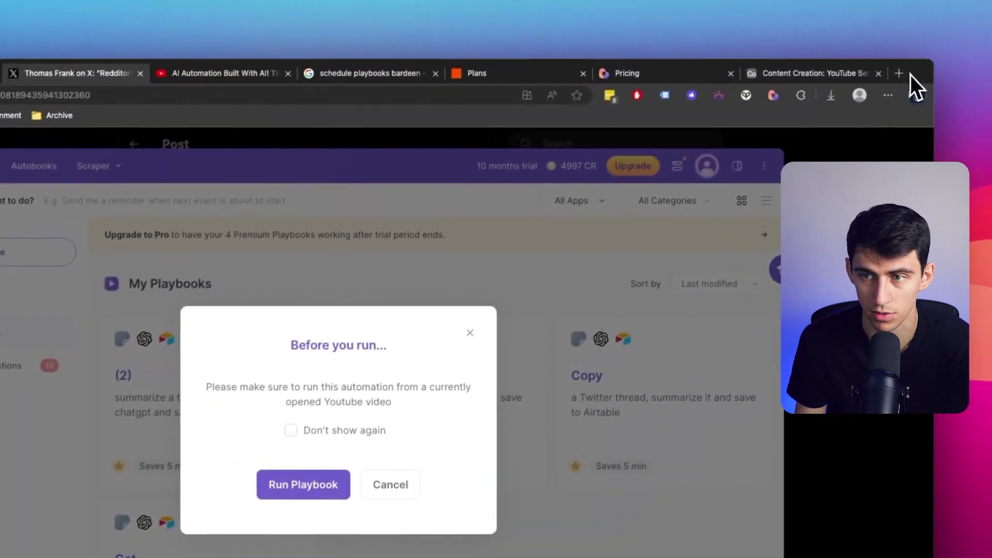
click(932, 45)
text(youtube)
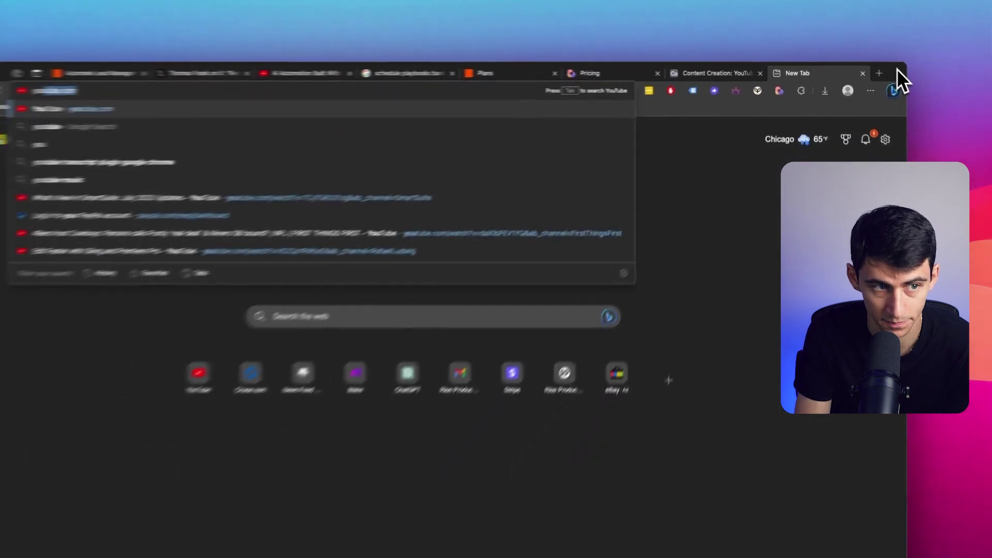
key(Return)
click(870, 125)
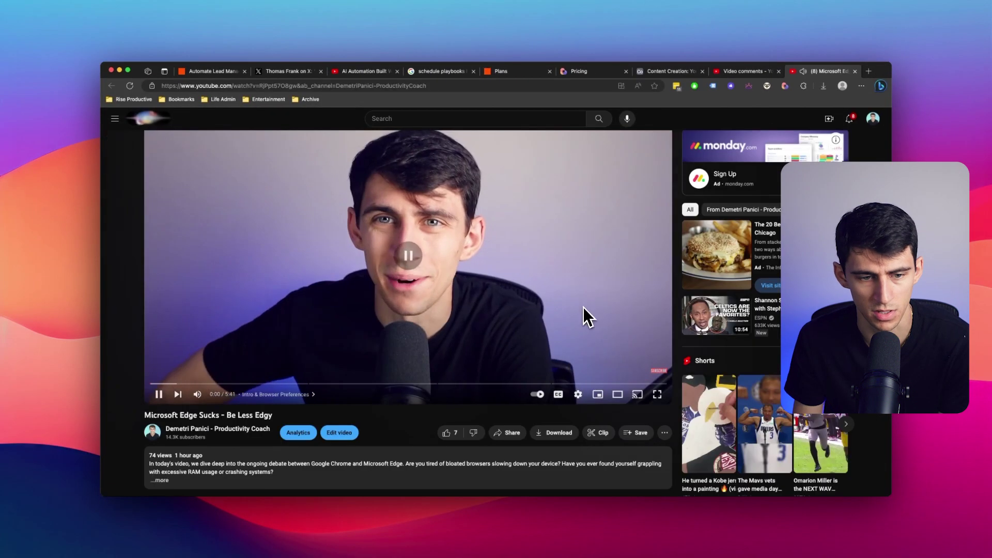
scroll(587, 317, down, 5)
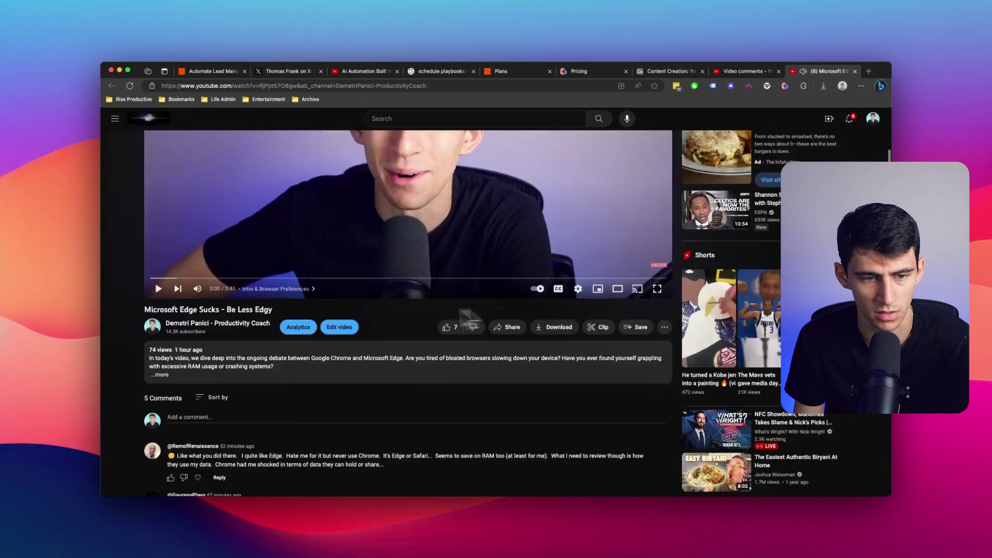
click(785, 86)
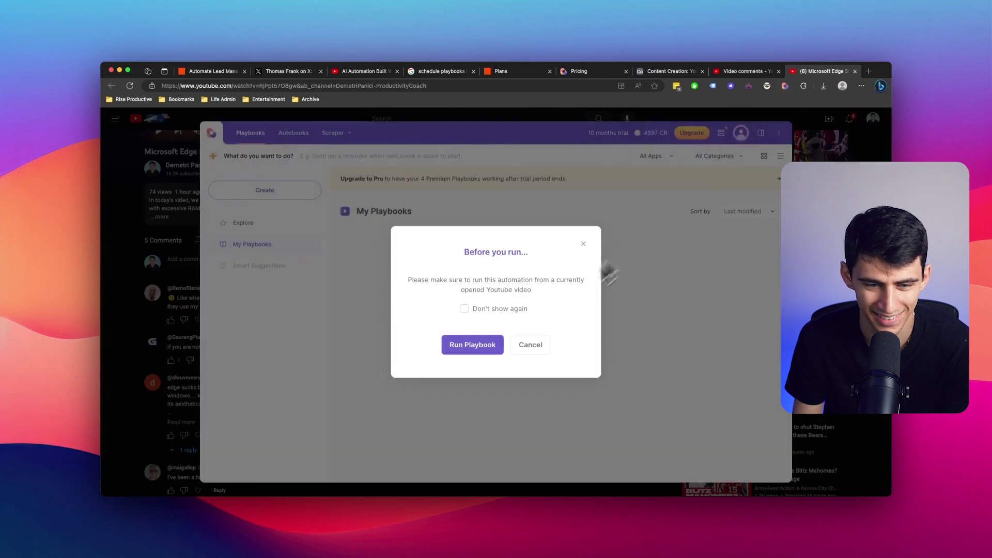
click(528, 344)
click(430, 399)
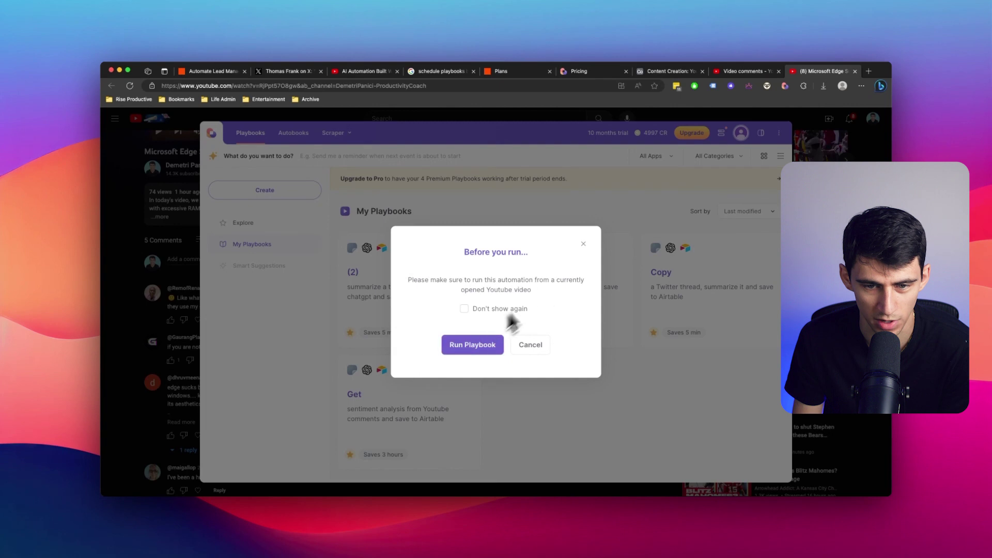
click(471, 347)
- Pick the YouTube Sentiment table, limit to 4 comments, remember inputs, and save and run
click(404, 251)
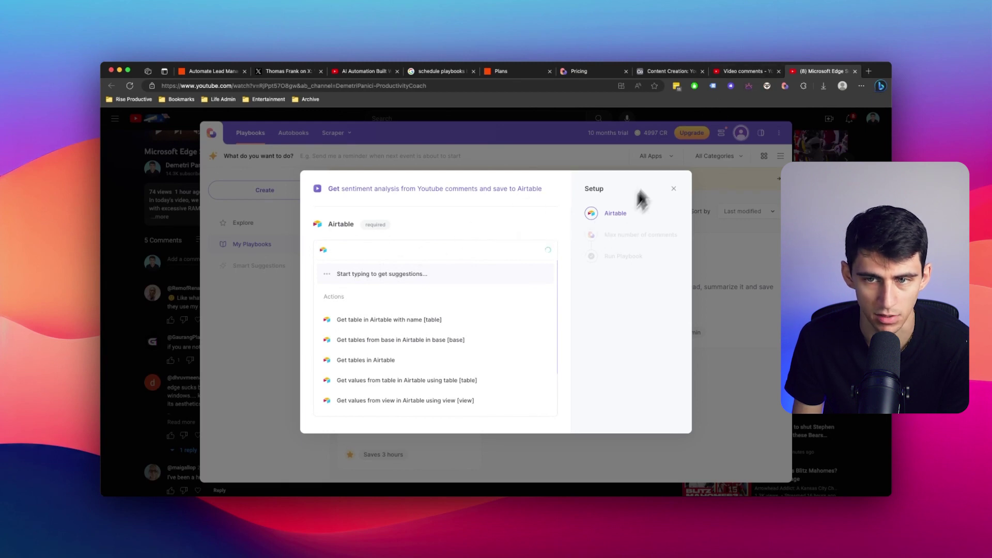
text(YouTube Sentiment)
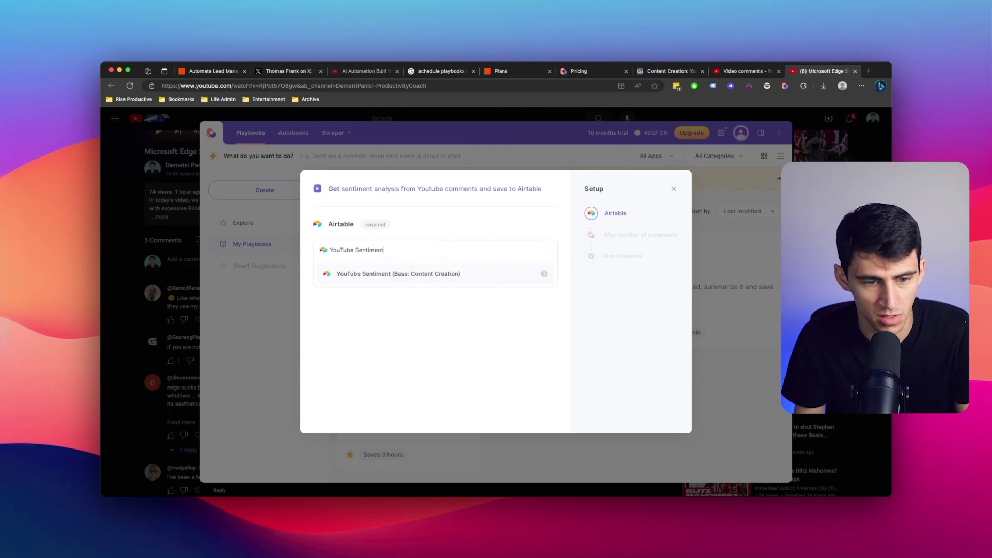
click(420, 274)
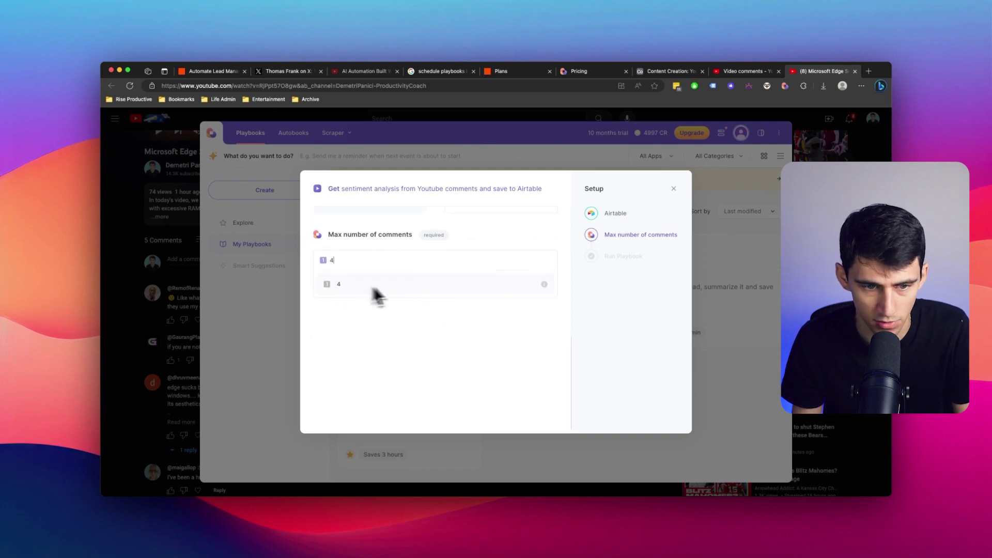
click(421, 288)
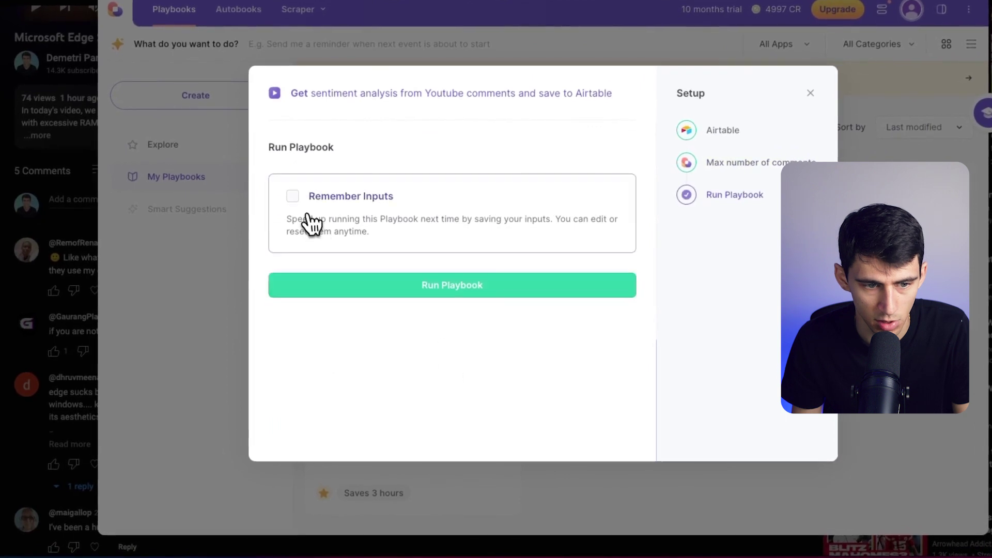
click(310, 222)
click(601, 317)
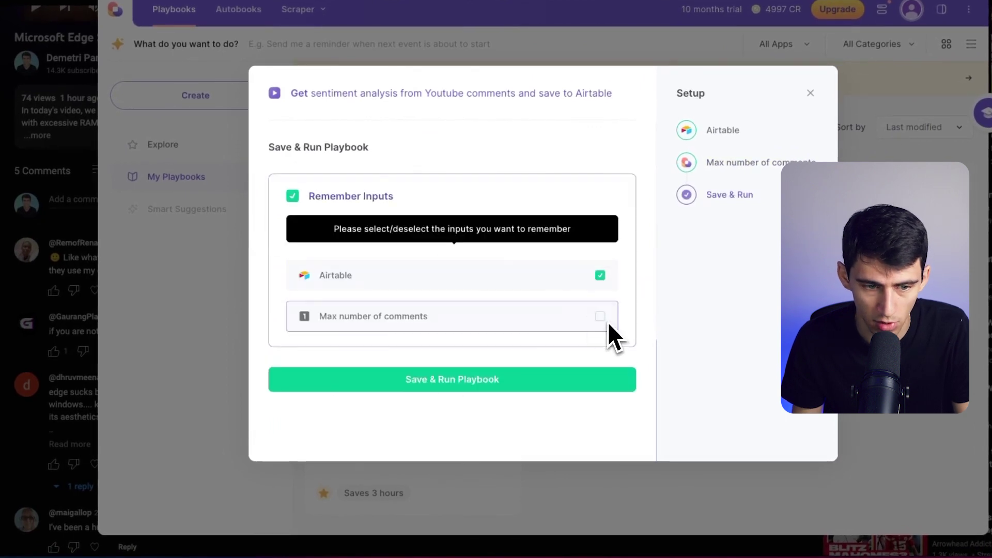
click(519, 382)
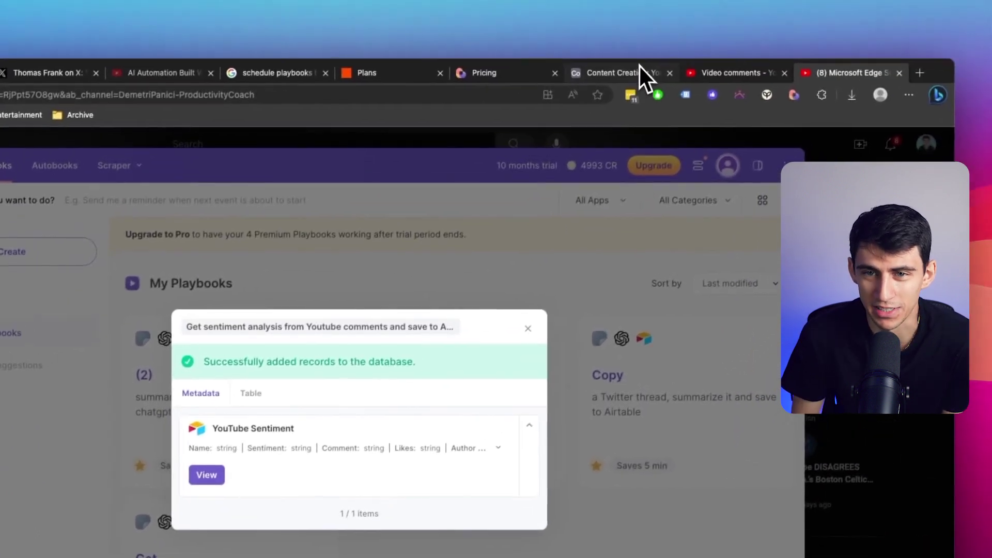
- Open the new records in the Content Creation base, widen Name, and expand row 4
click(635, 72)
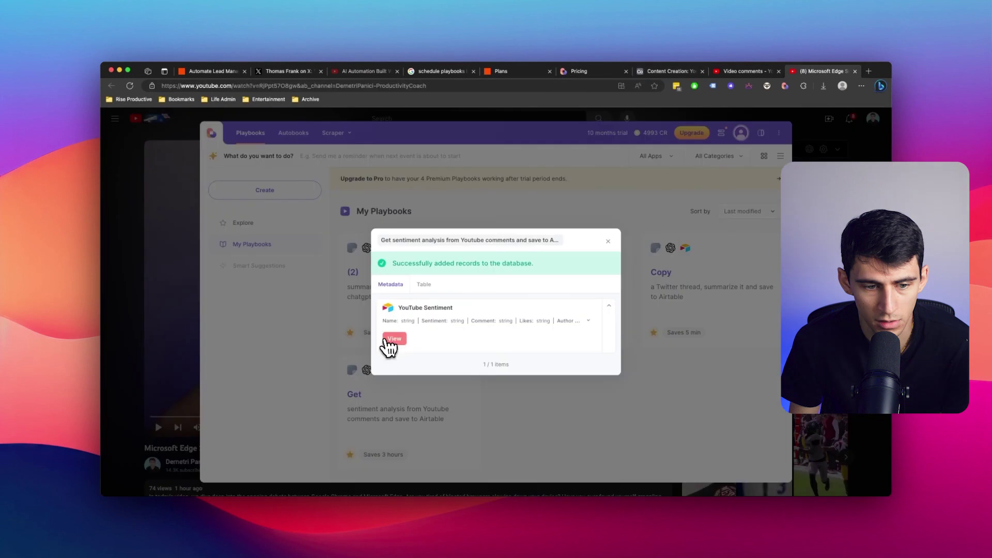
click(390, 343)
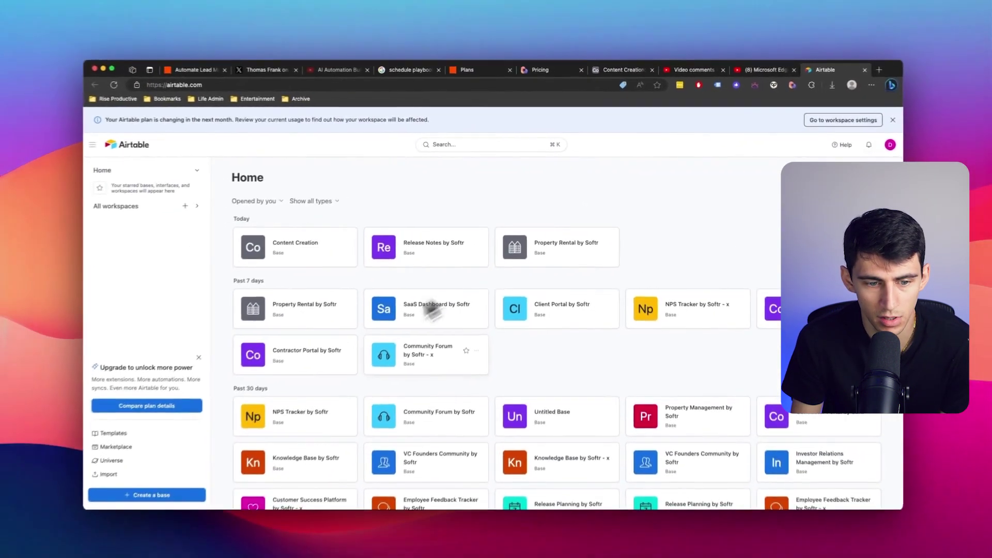
click(261, 305)
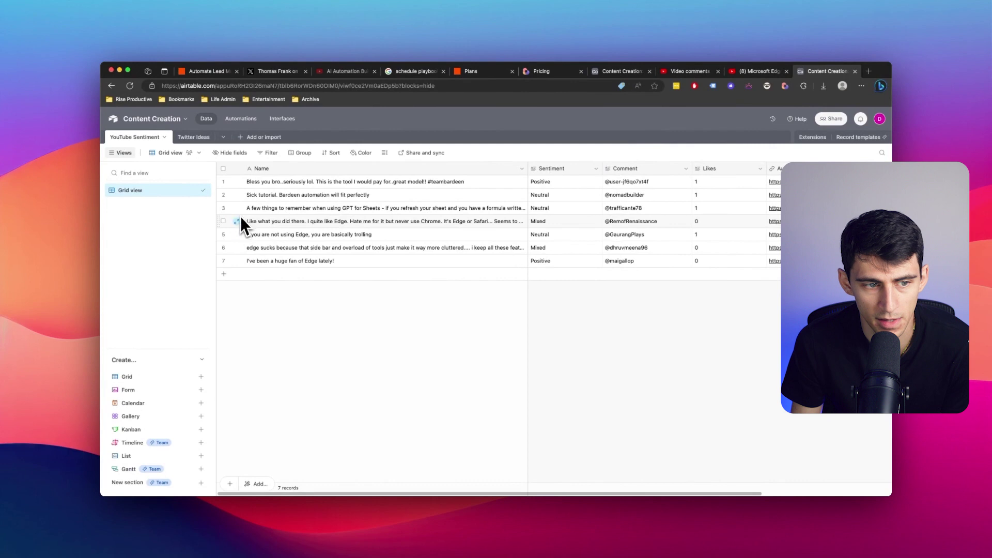
drag(243, 221, 499, 276)
drag(526, 172, 656, 171)
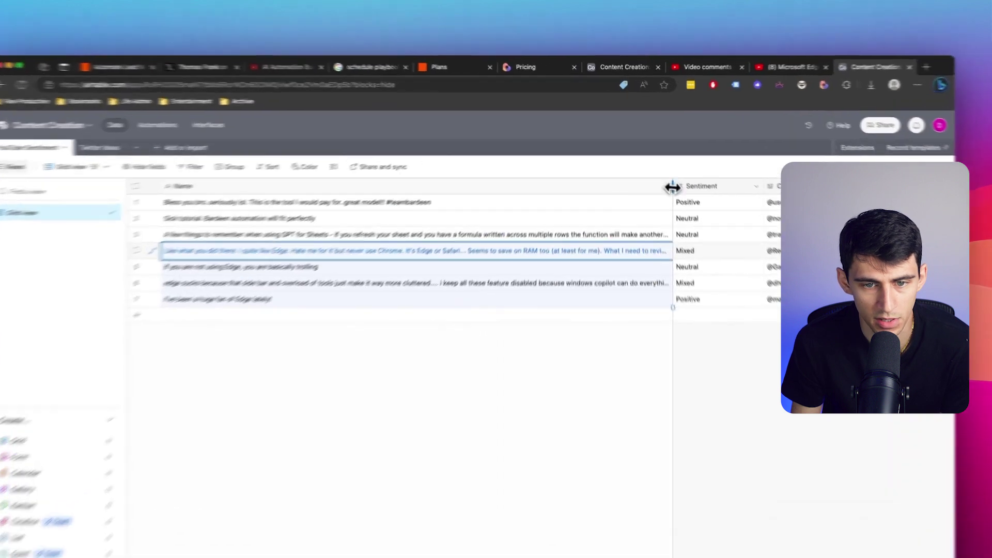
key(space)
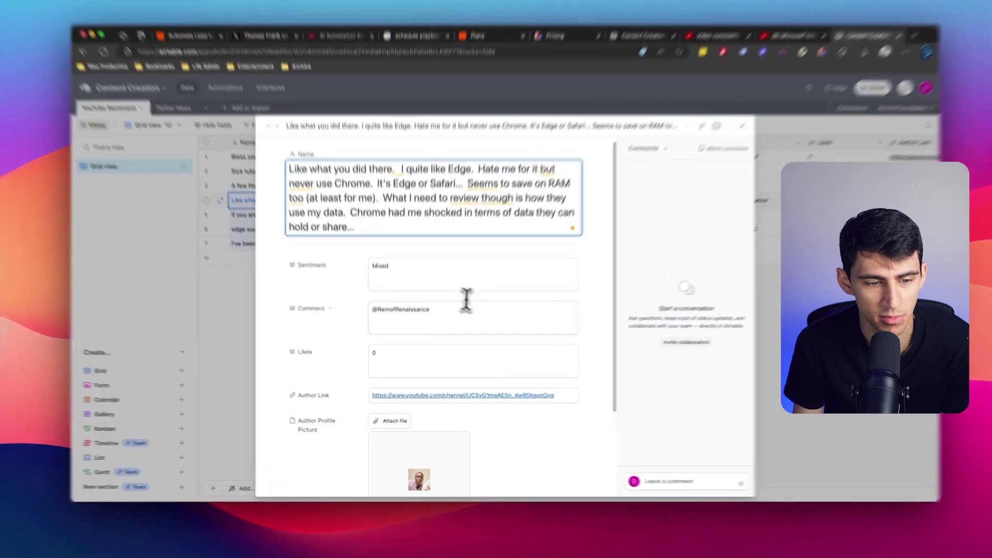
- Visit the commenter's YouTube channel from the Author Link, then return to the Edge video tab
drag(449, 321, 373, 321)
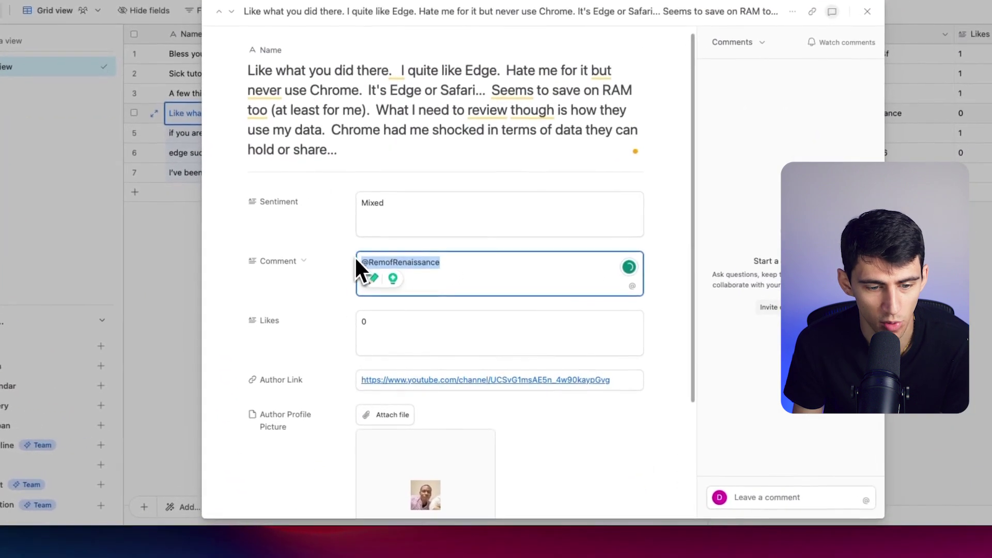
click(466, 365)
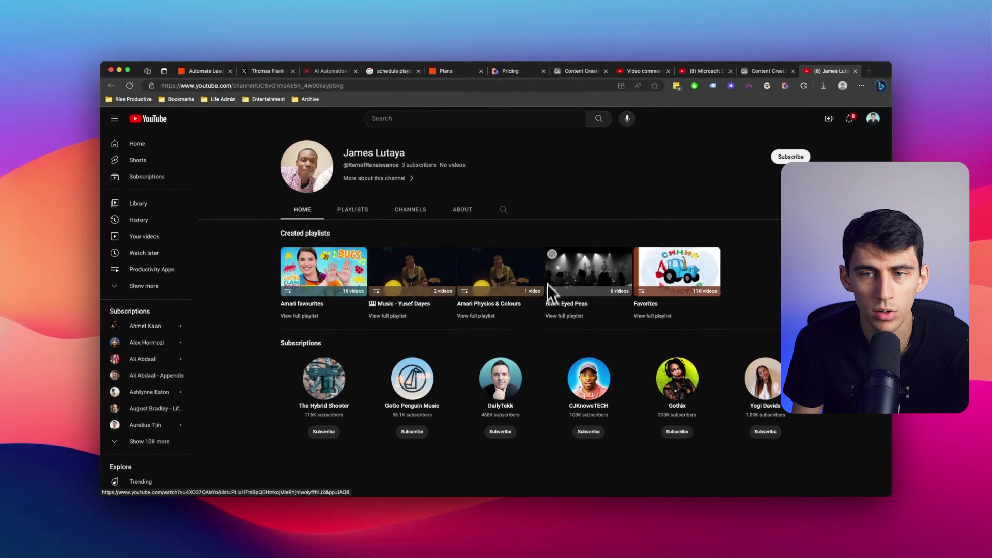
click(705, 73)
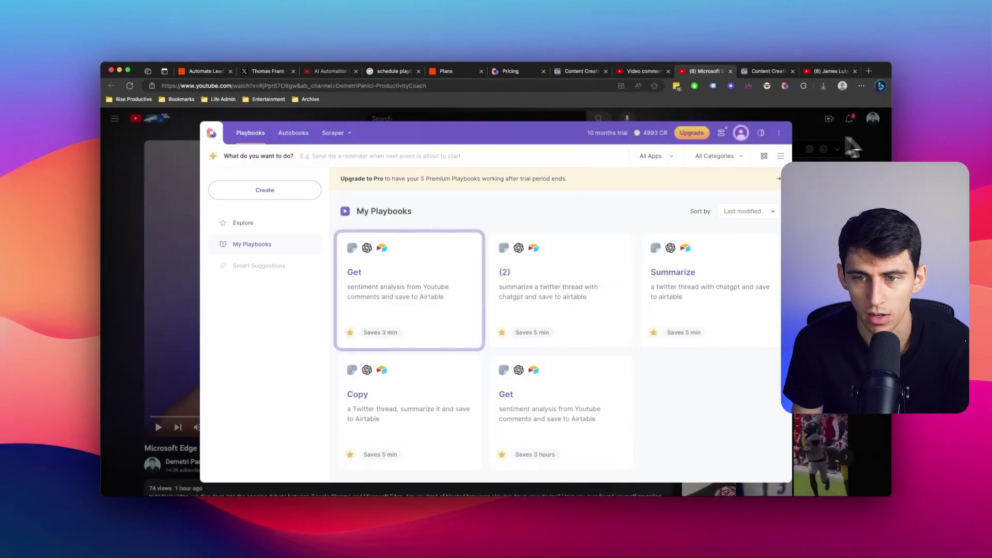
- Run the Get sentiment analysis playbook on this video with a maximum of 3 comments
click(854, 144)
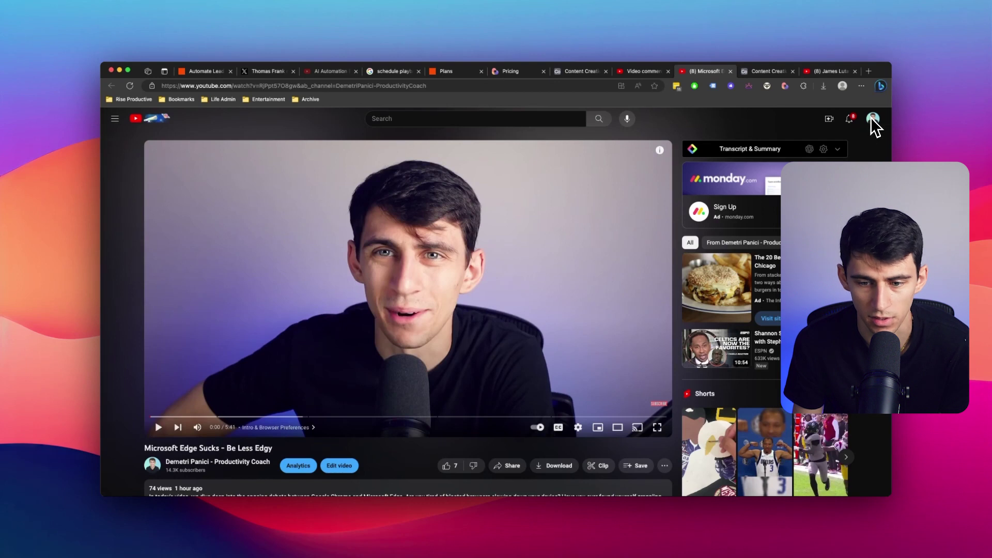
scroll(873, 124, down, 3)
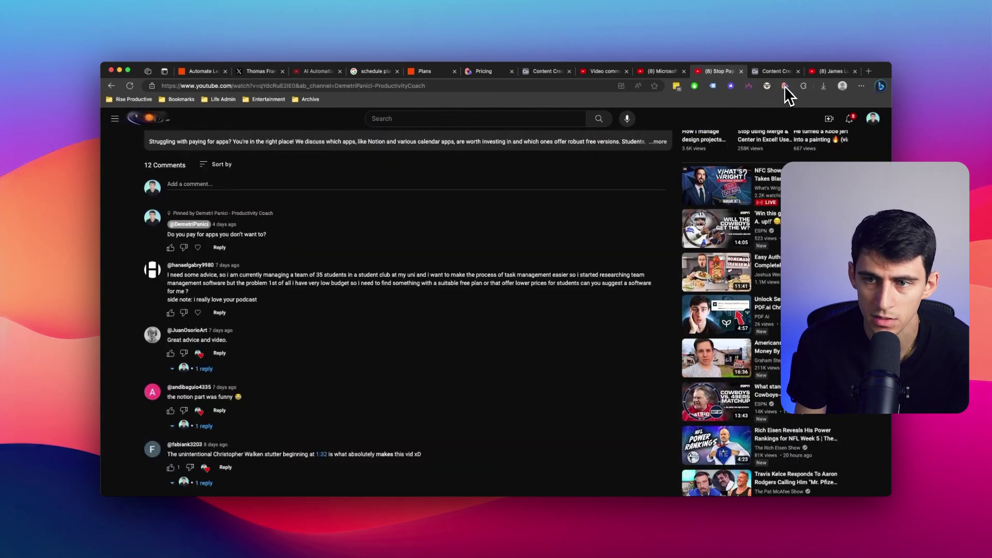
click(785, 86)
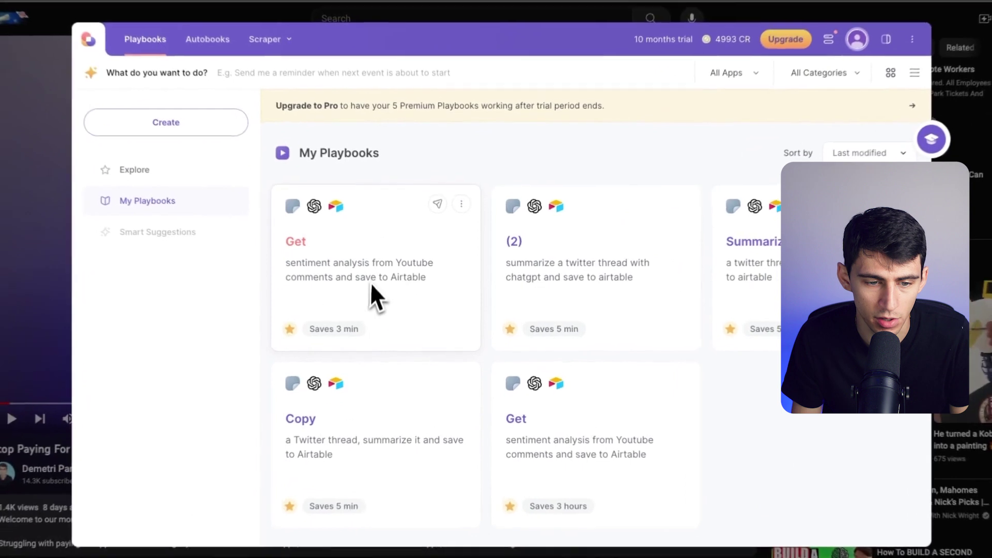
click(370, 282)
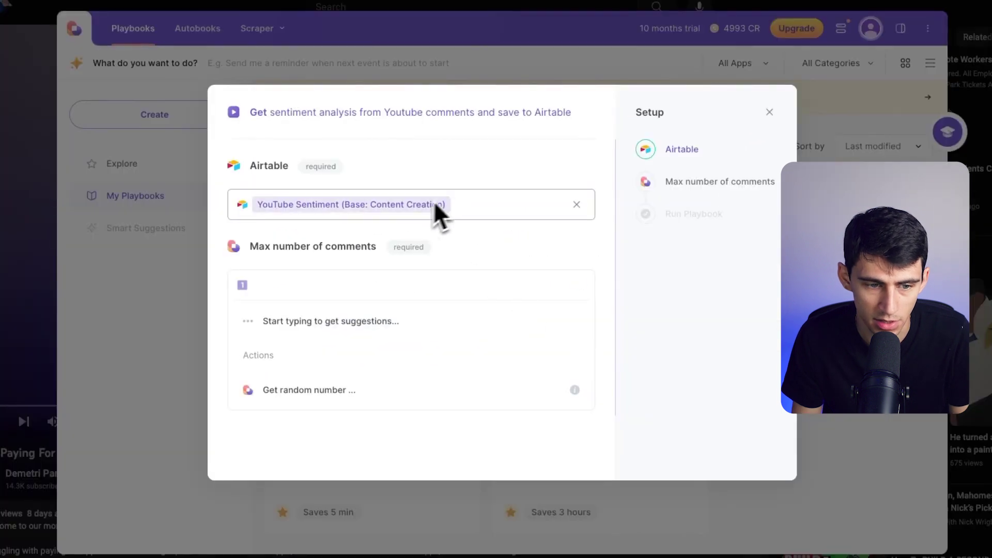
click(335, 271)
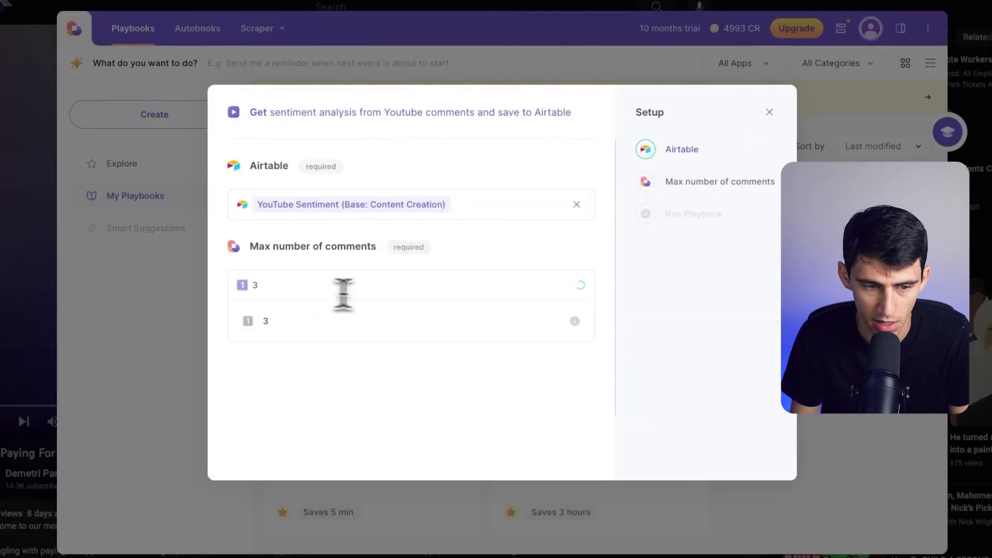
click(410, 322)
click(409, 228)
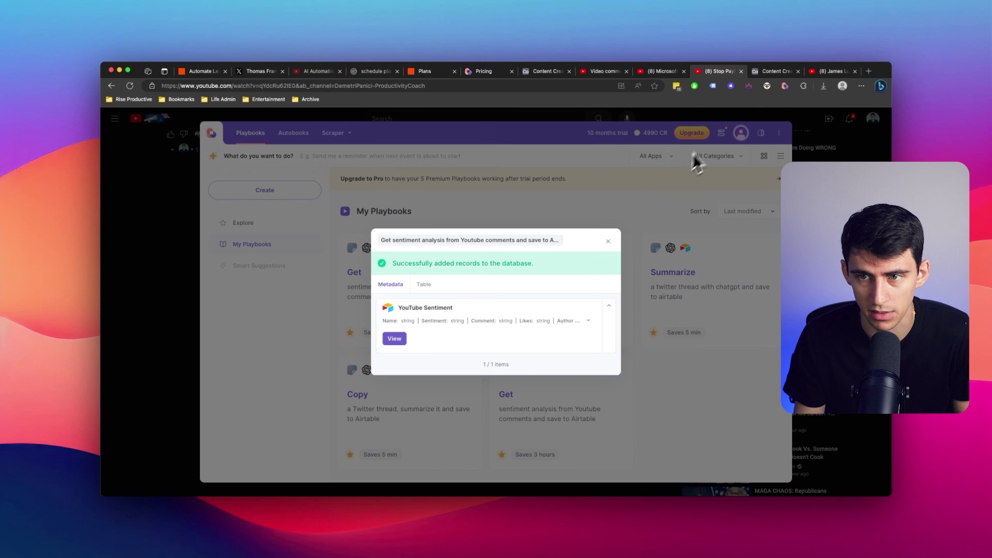
- Freeze the YouTube Sentiment grid's columns through the Sentiment column
click(760, 71)
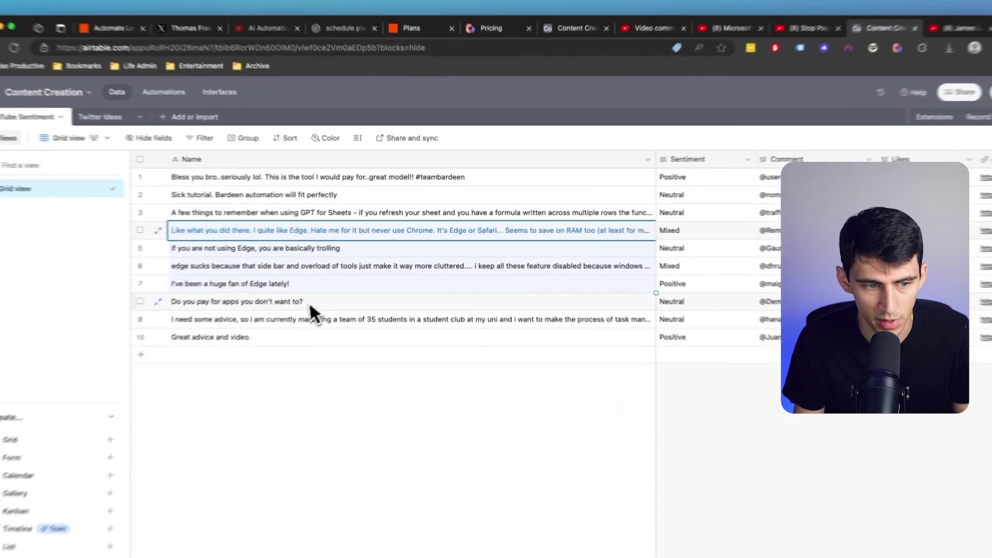
click(348, 273)
click(353, 288)
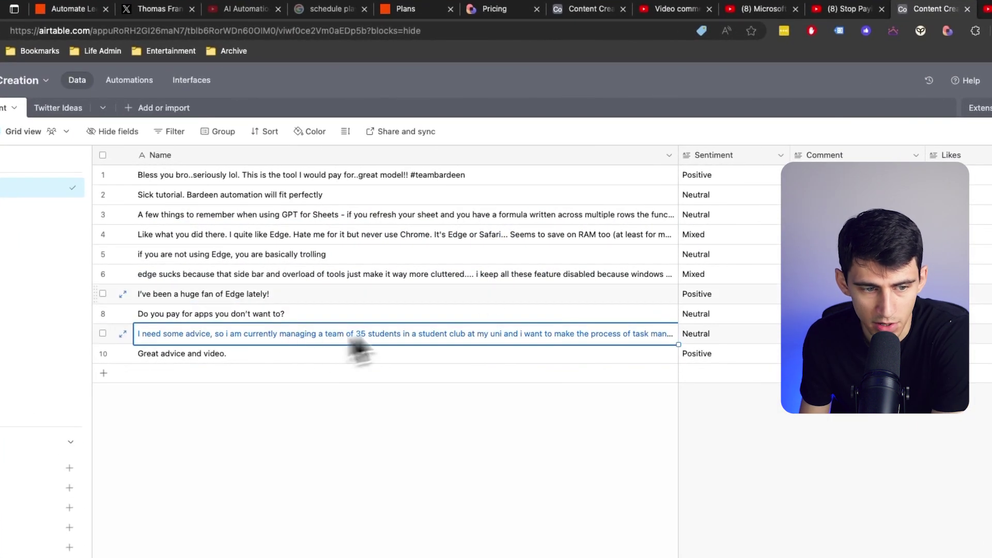
drag(679, 178, 793, 171)
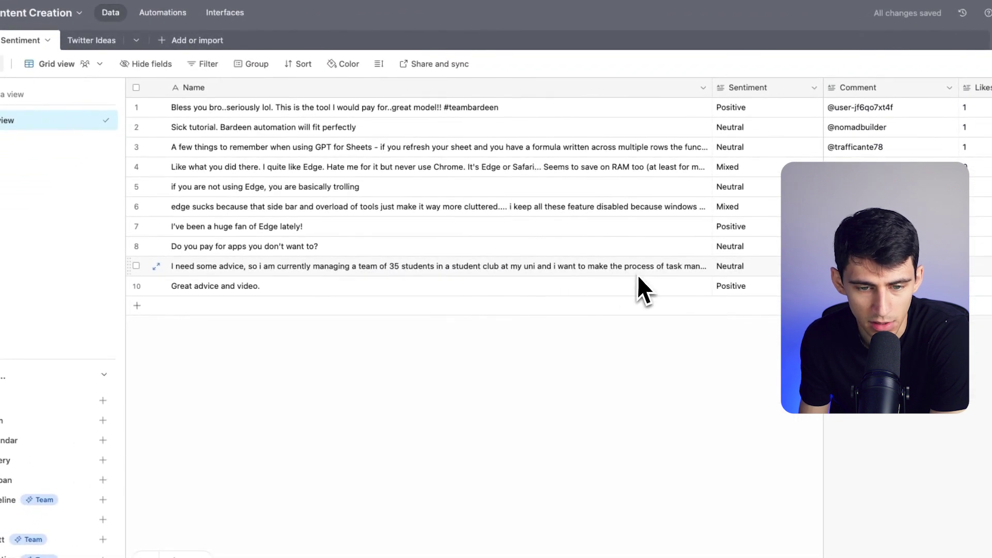
- Expand row 9's student-advice comment record, review its text and Sentiment, then close it
click(644, 273)
click(647, 274)
click(156, 266)
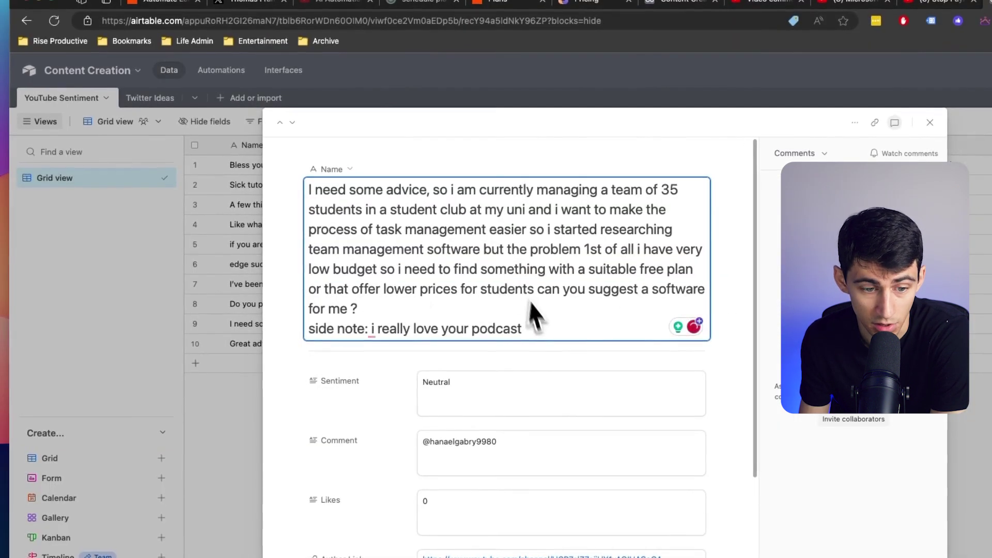
drag(555, 310, 256, 141)
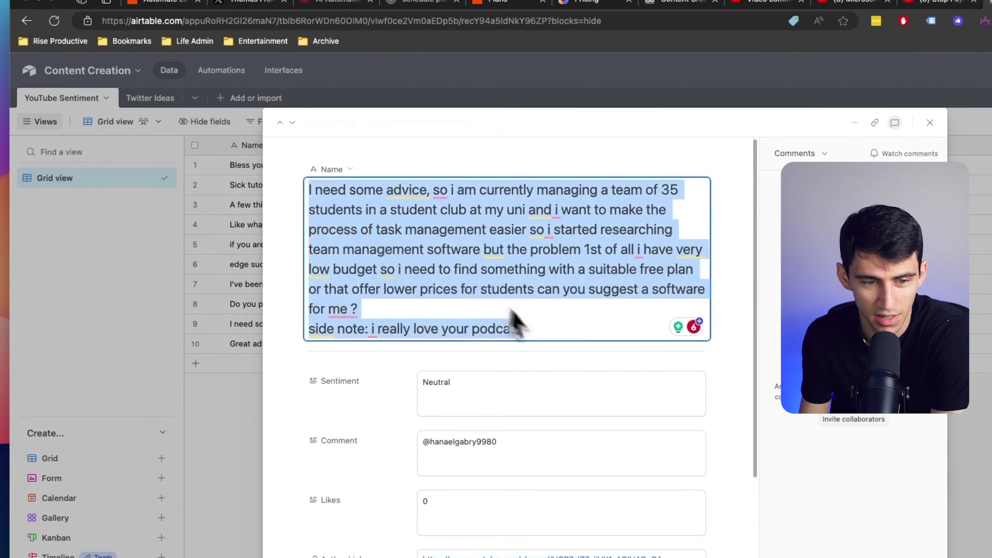
scroll(517, 316, down, 3)
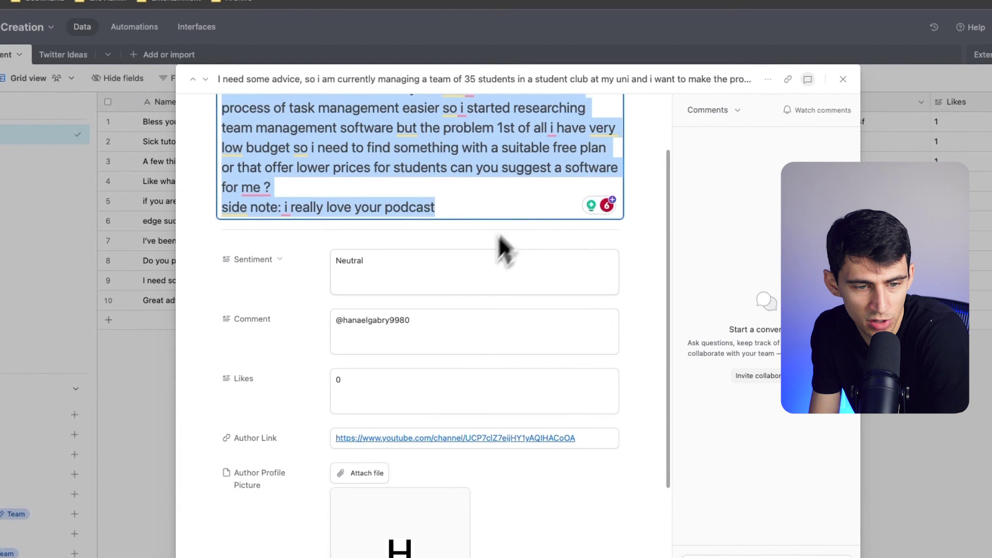
scroll(408, 310, down, 3)
scroll(414, 362, up, 4)
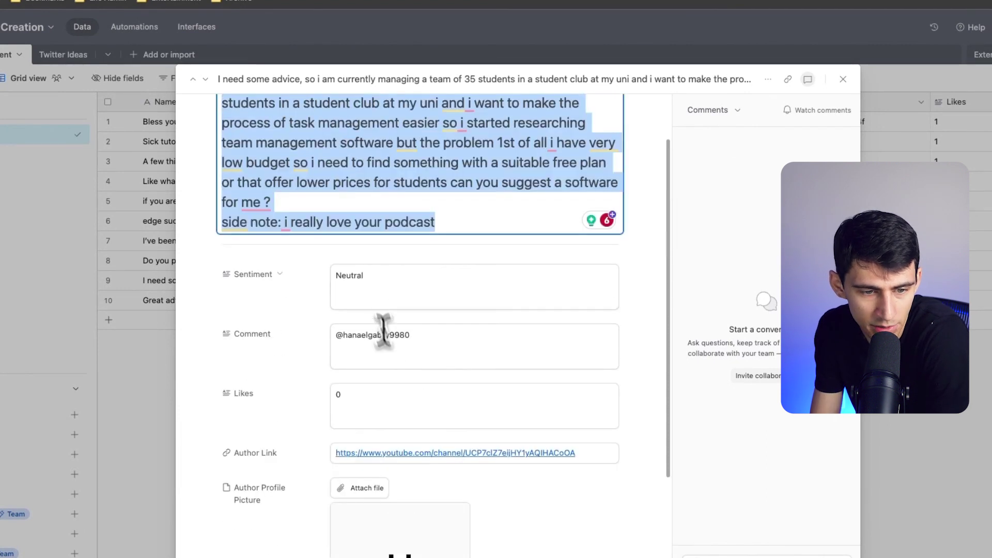
click(345, 266)
scroll(346, 266, down, 3)
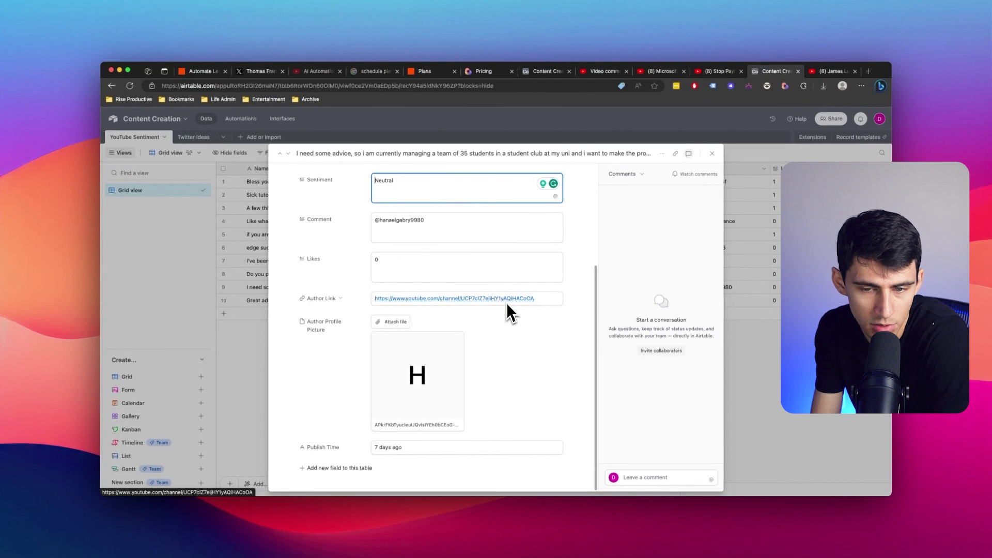
key(Escape)
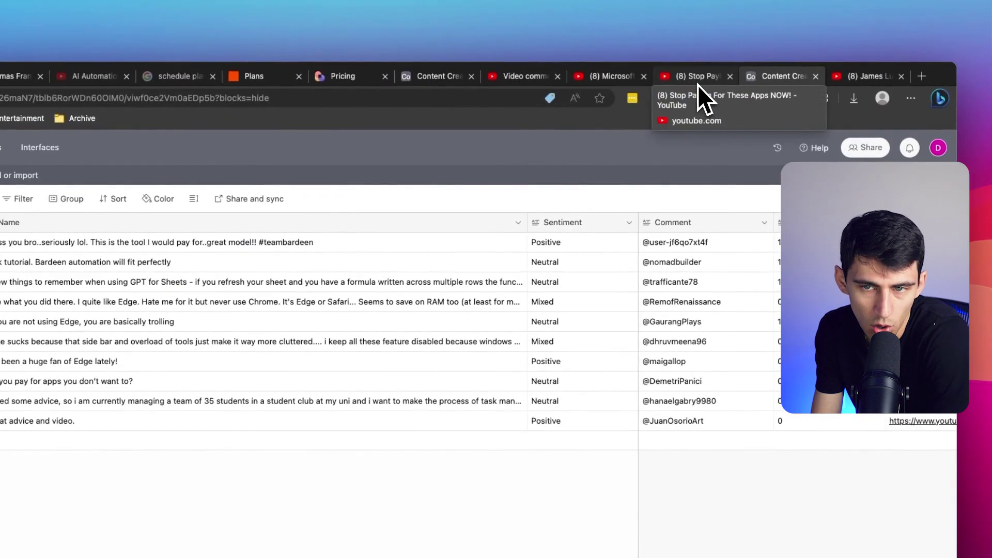
click(698, 85)
- Dismiss Bardeen's success message and look over the Zapier Zap editor
click(522, 326)
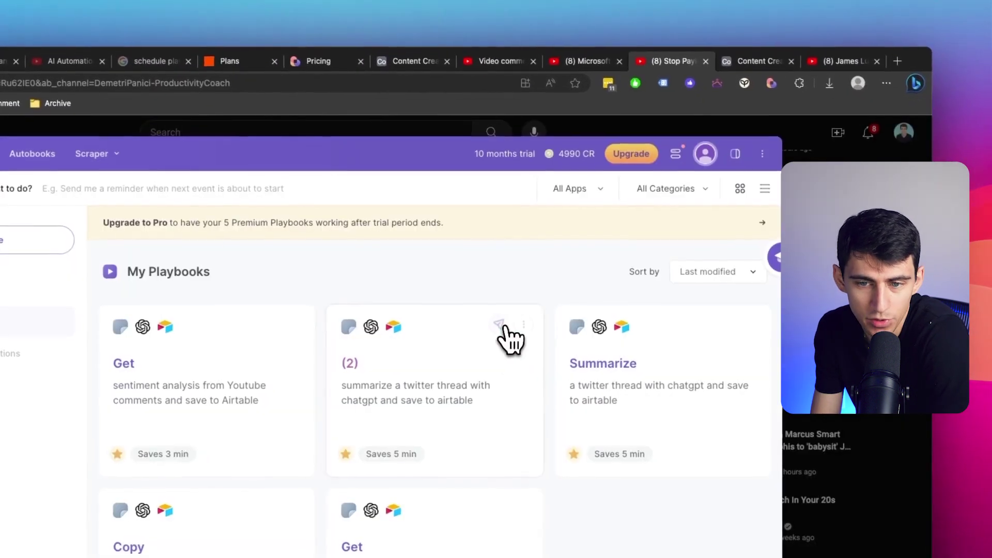
key(Escape)
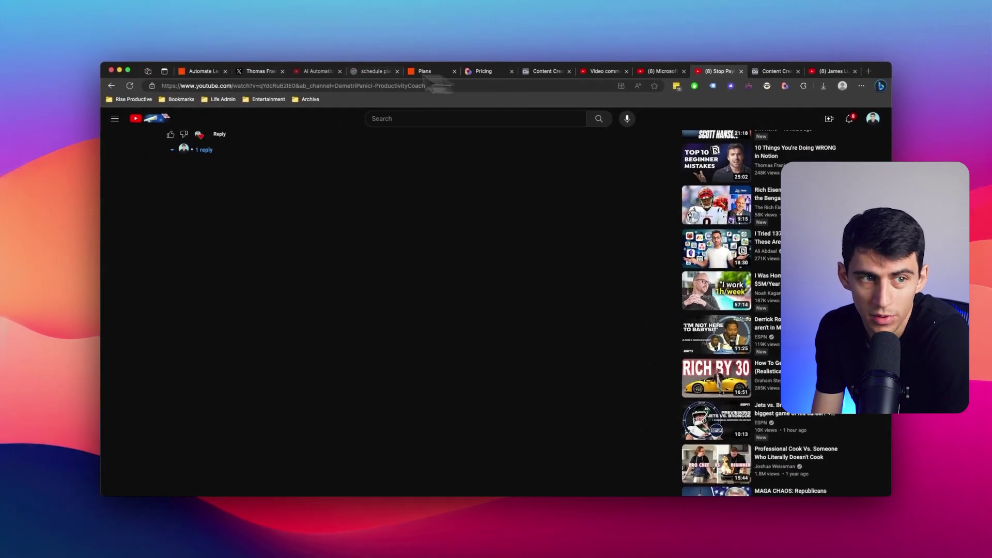
click(193, 71)
scroll(394, 291, up, 3)
scroll(395, 292, down, 2)
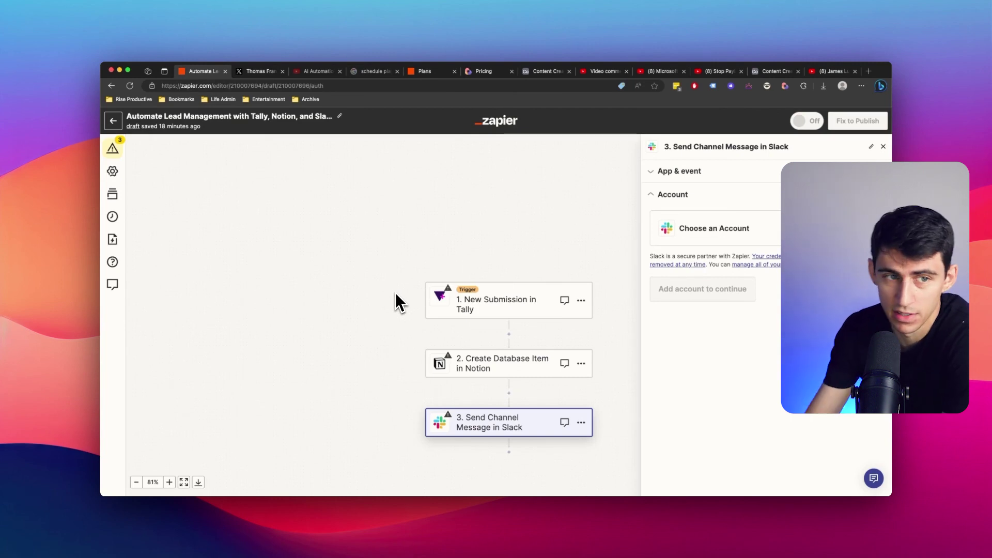
- Compare Zapier's Plans pricing with Bardeen's Plans & Pricing, then bring up Bardeen's playbooks
click(425, 72)
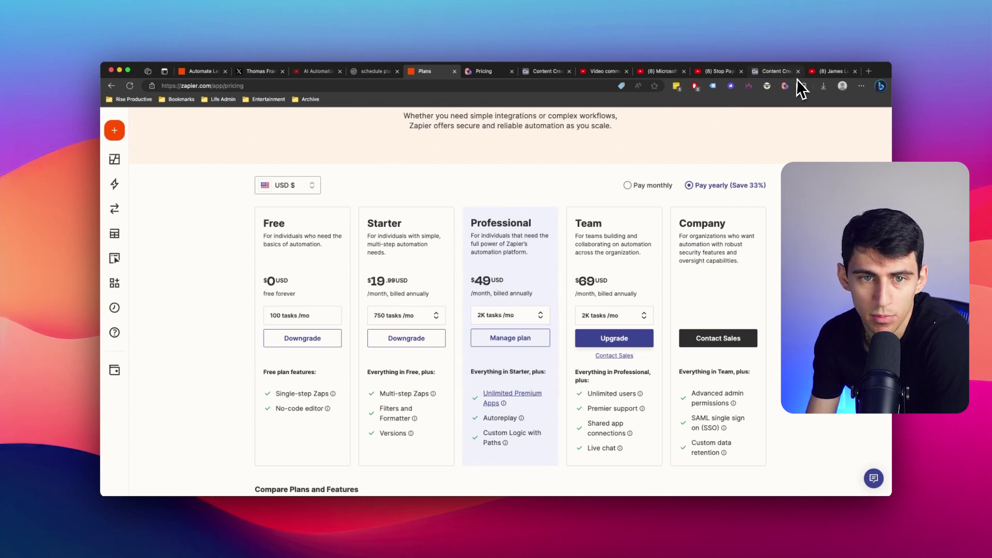
click(491, 72)
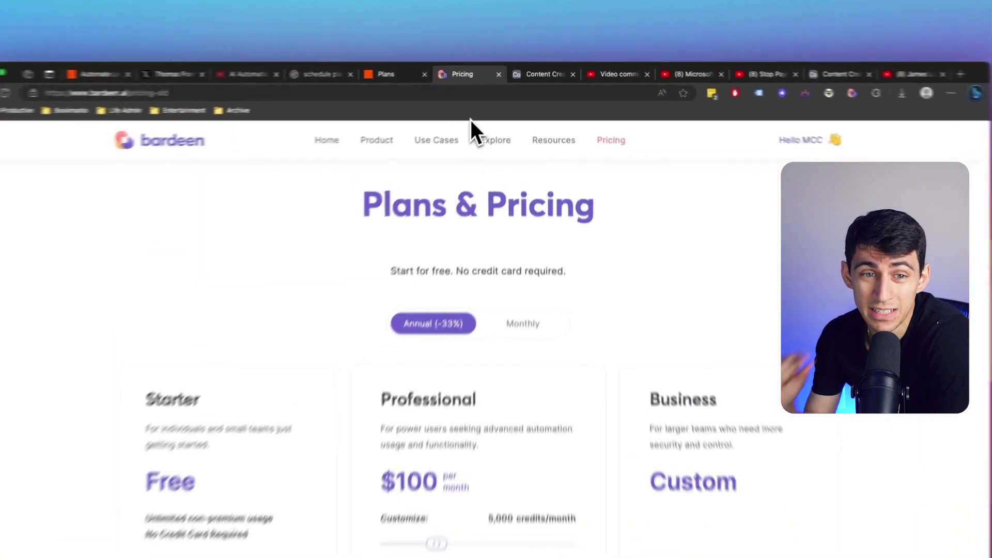
click(435, 71)
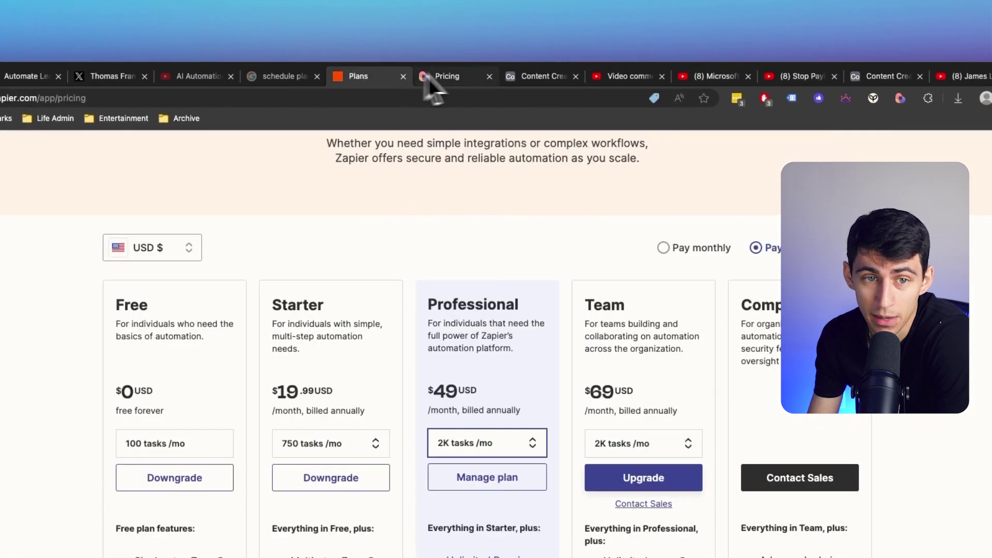
click(775, 103)
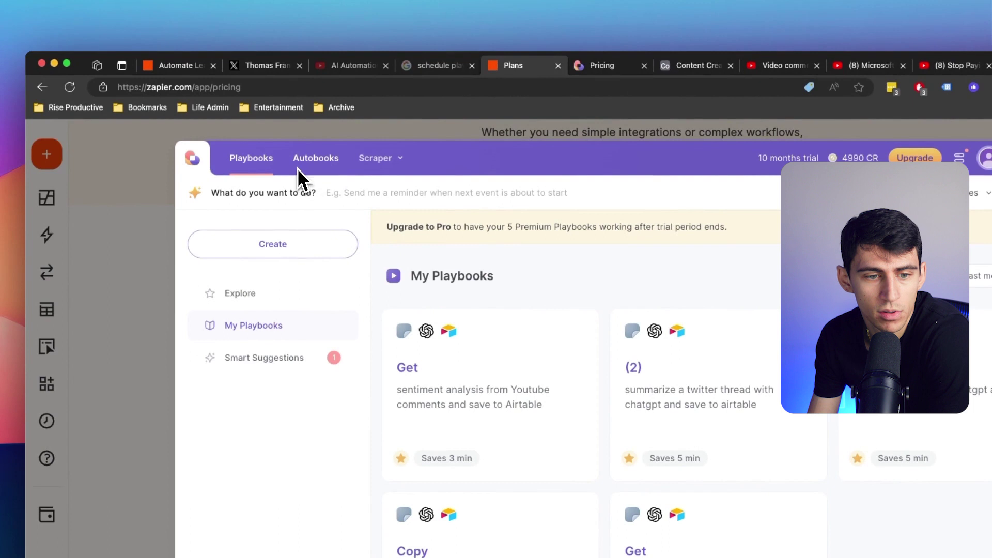
- View the three saved Autobooks, then close the Bardeen panel over Zapier's plans
click(299, 170)
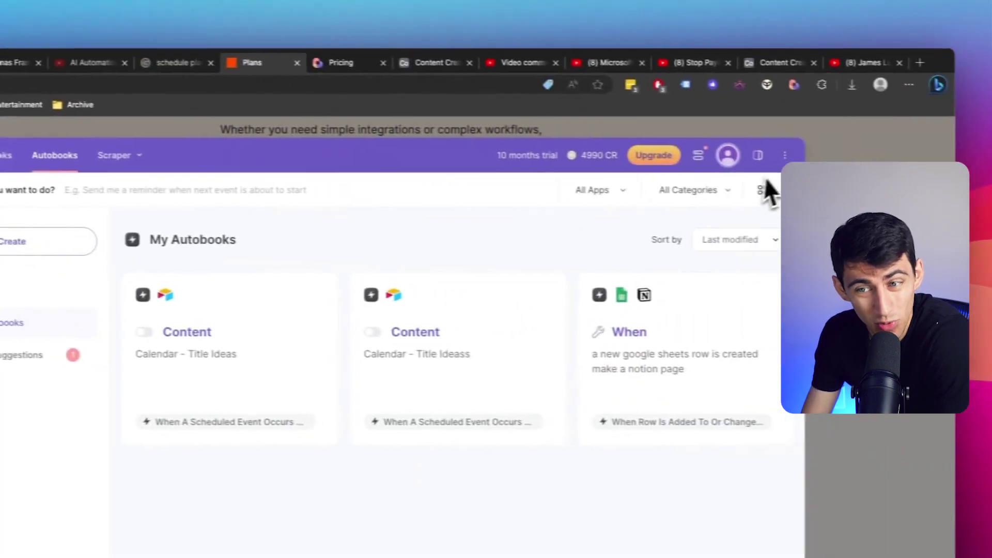
click(980, 203)
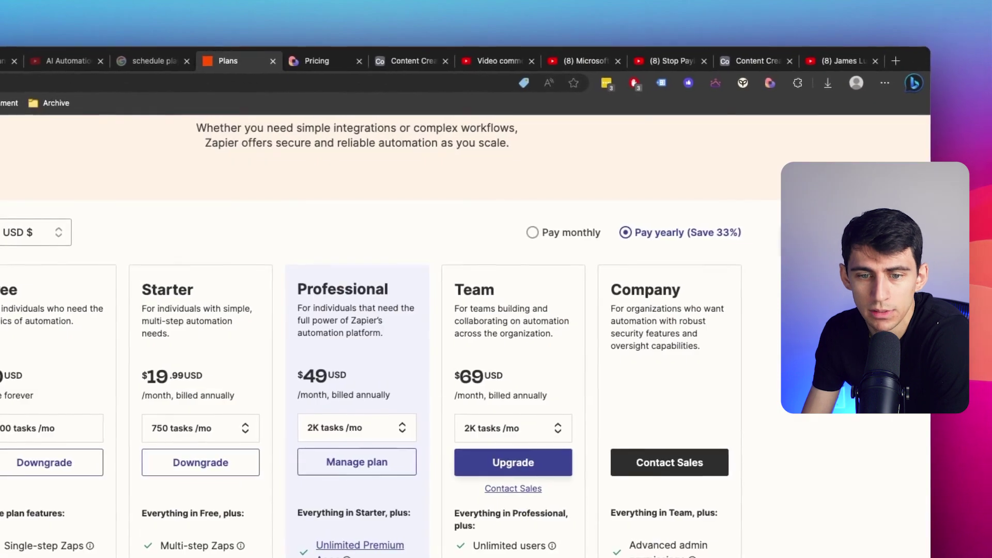